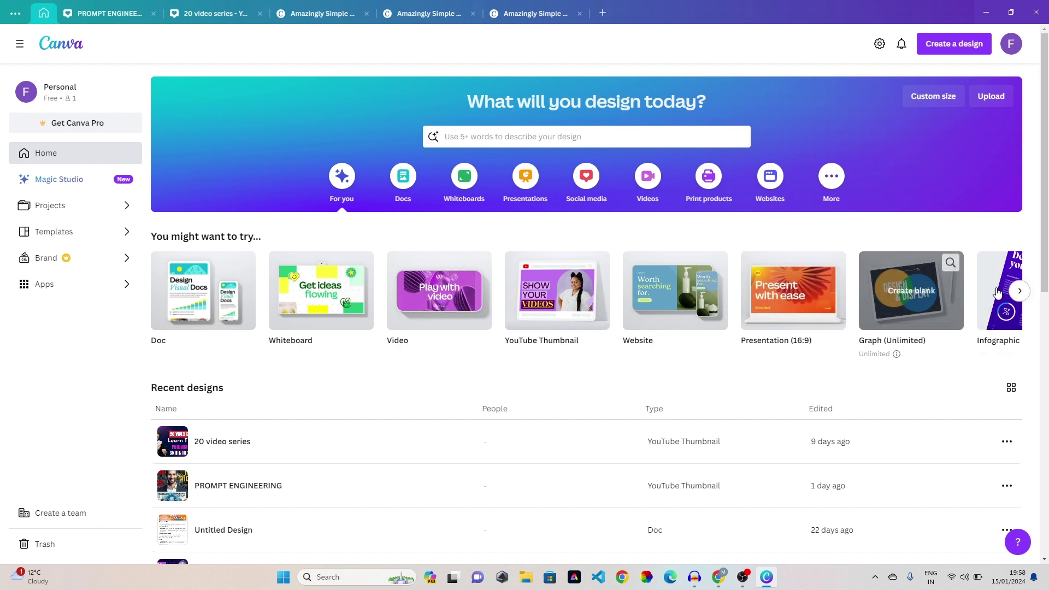
Create a blank 1280 × 720 px YouTube Thumbnail design from the suggested design types
left_click(1019, 291)
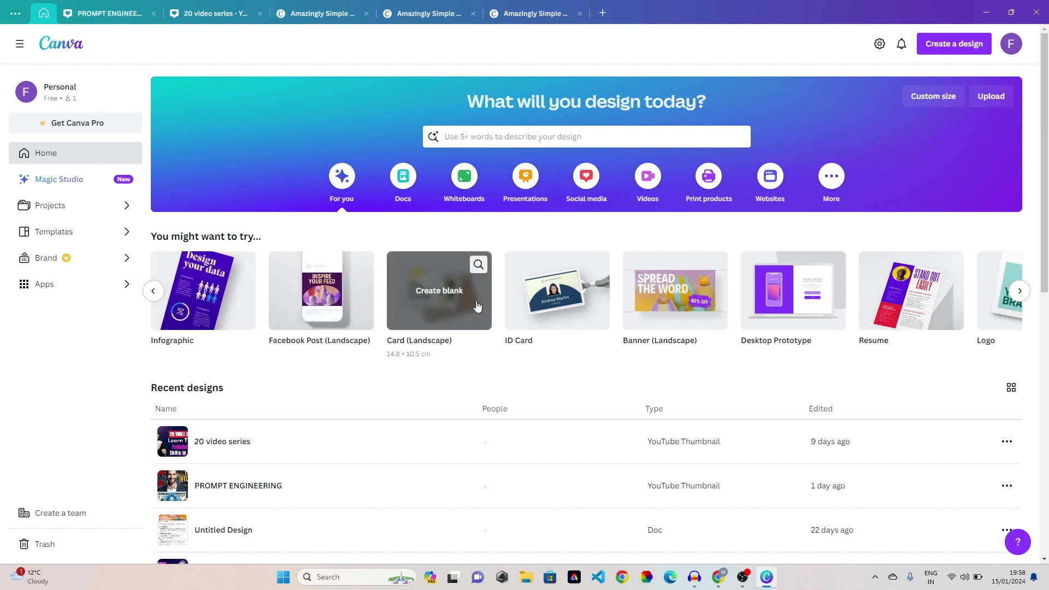
left_click(1019, 291)
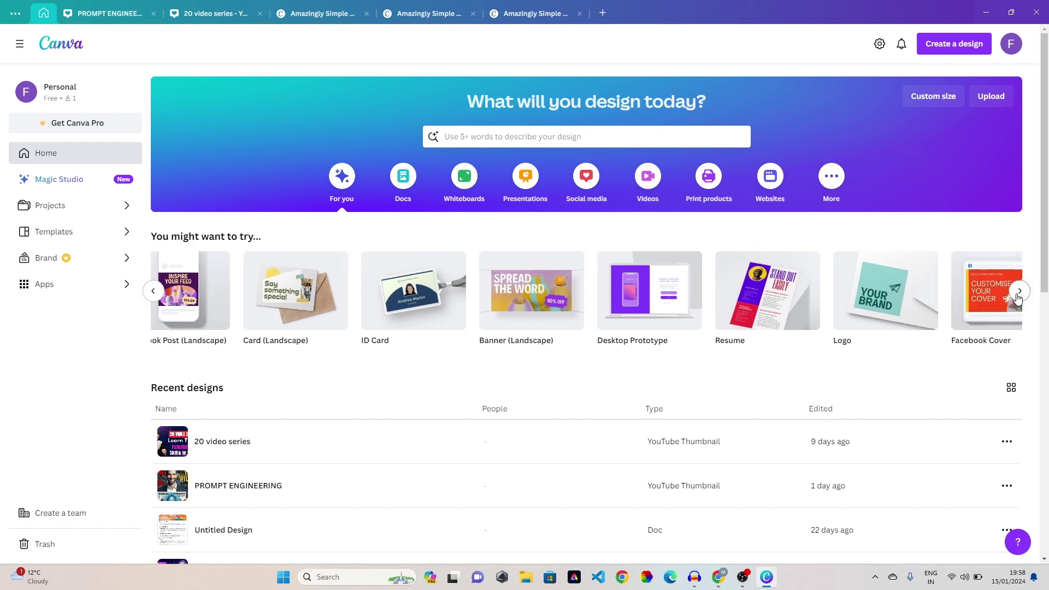
left_click(1020, 291)
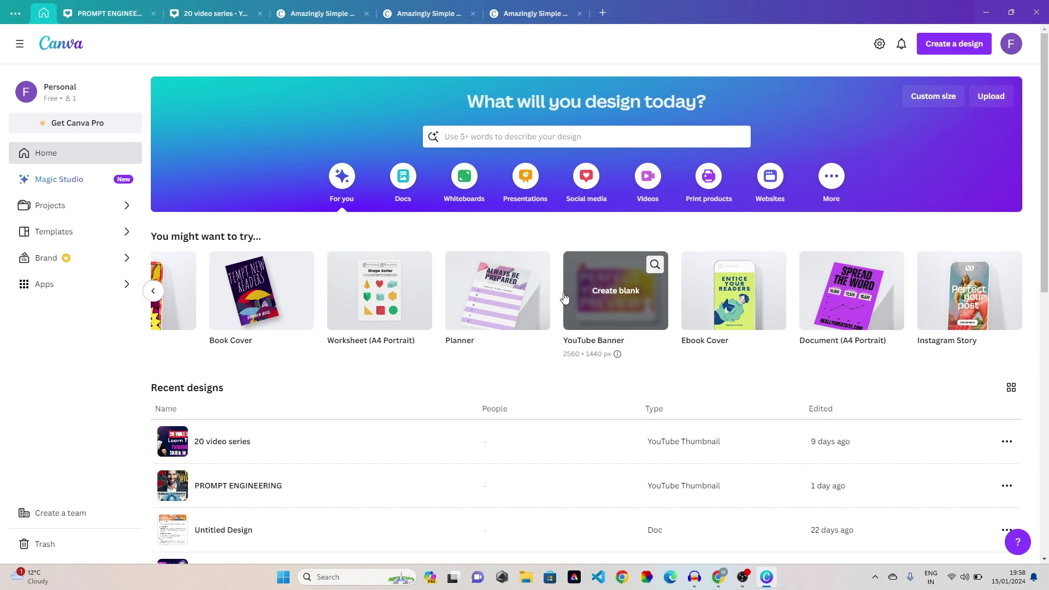
left_click(153, 291)
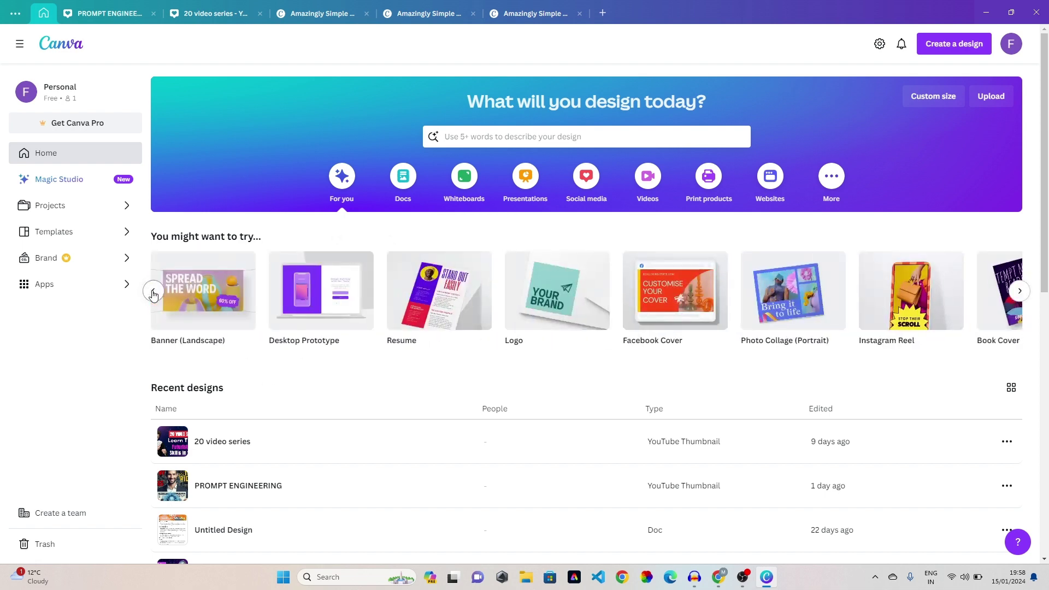
left_click(153, 293)
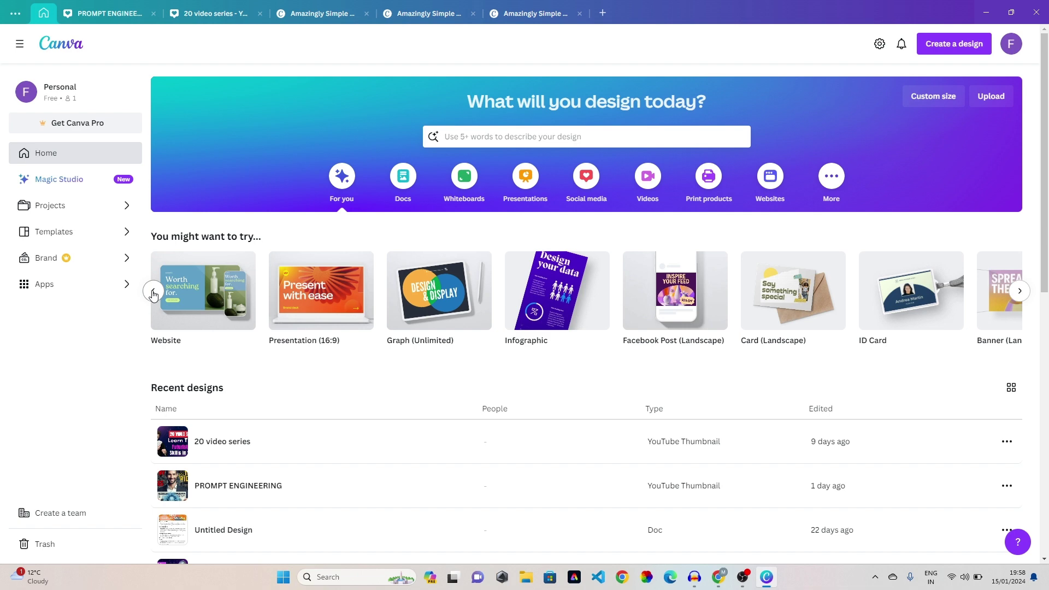
left_click(153, 294)
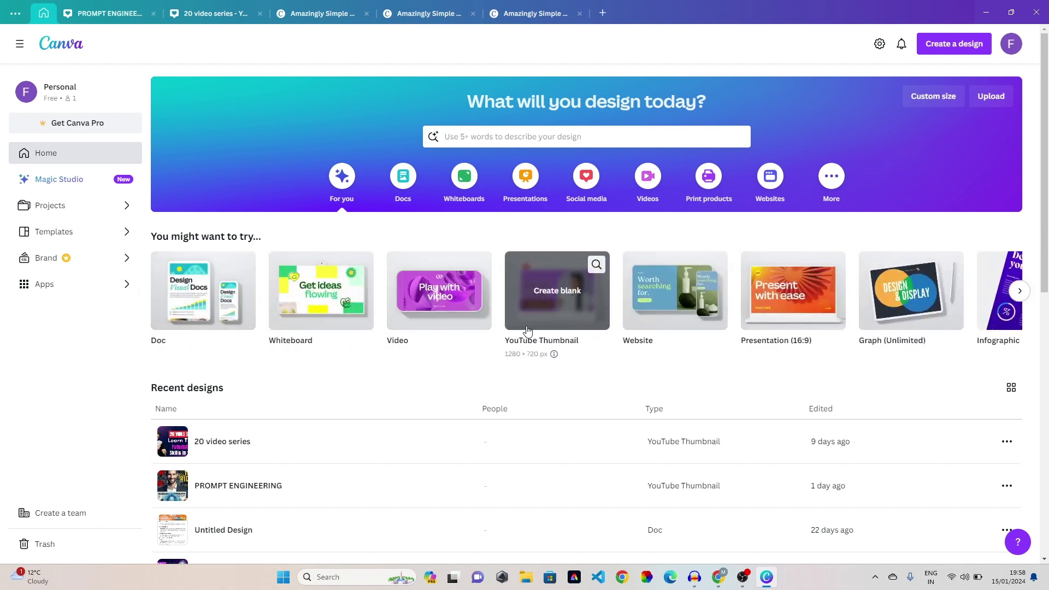
left_click(546, 319)
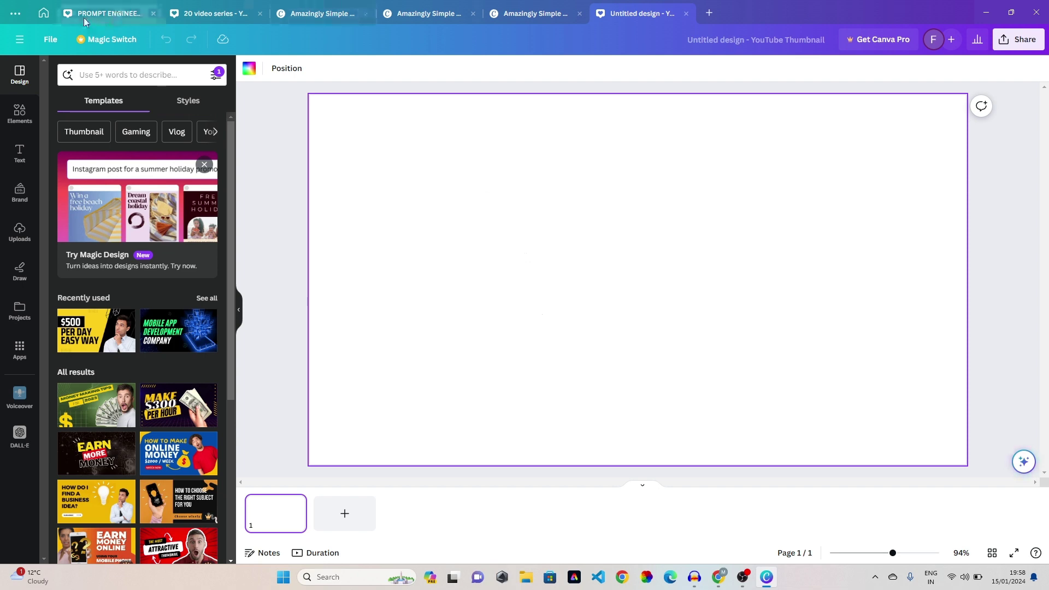
left_click(44, 15)
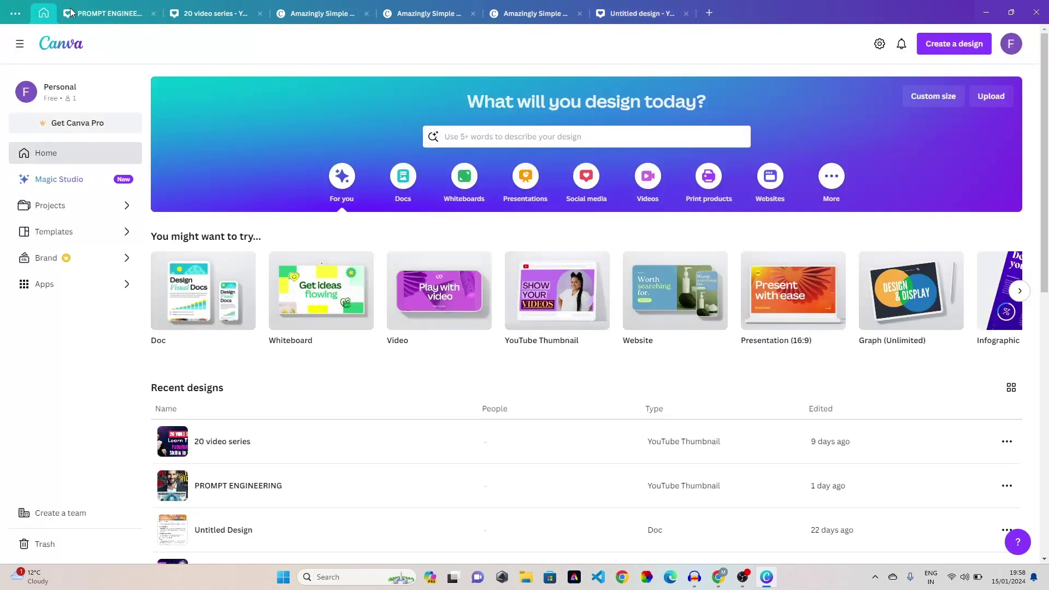
left_click(636, 13)
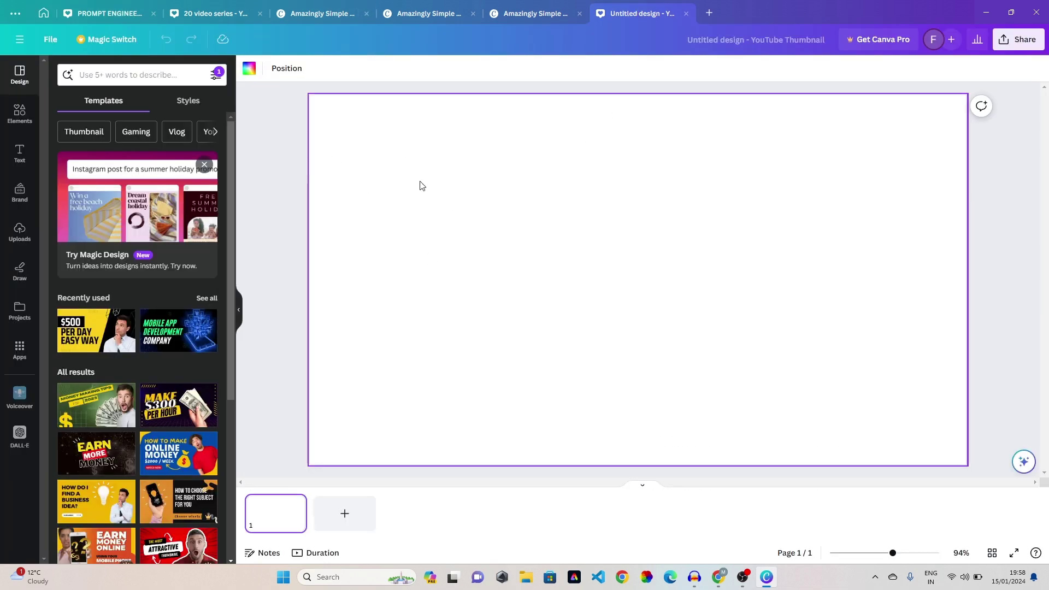
Search the templates from the home page for "gaming thumbnail"
left_click(44, 13)
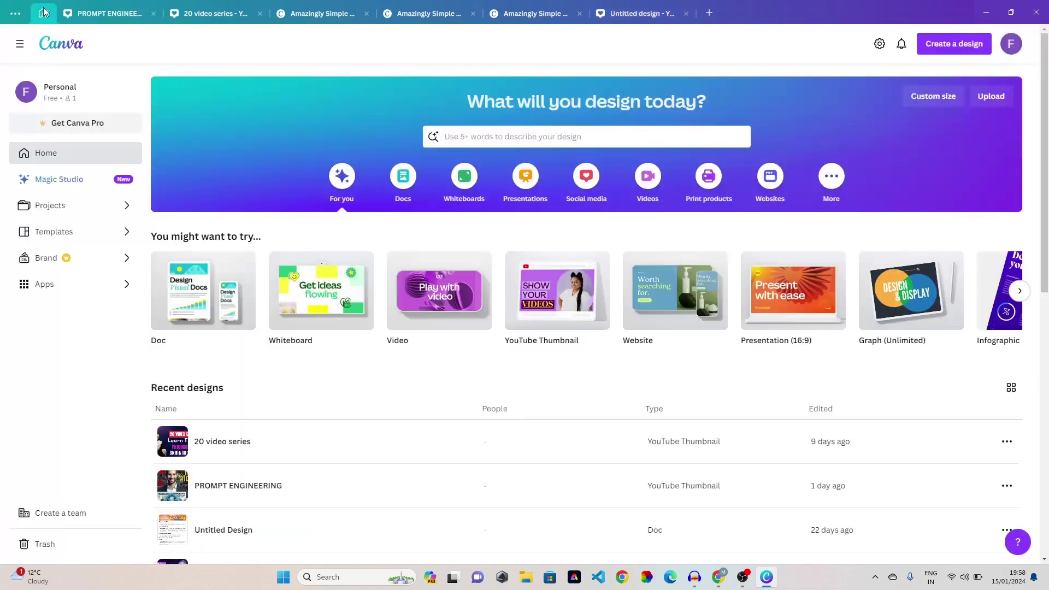
left_click(558, 134)
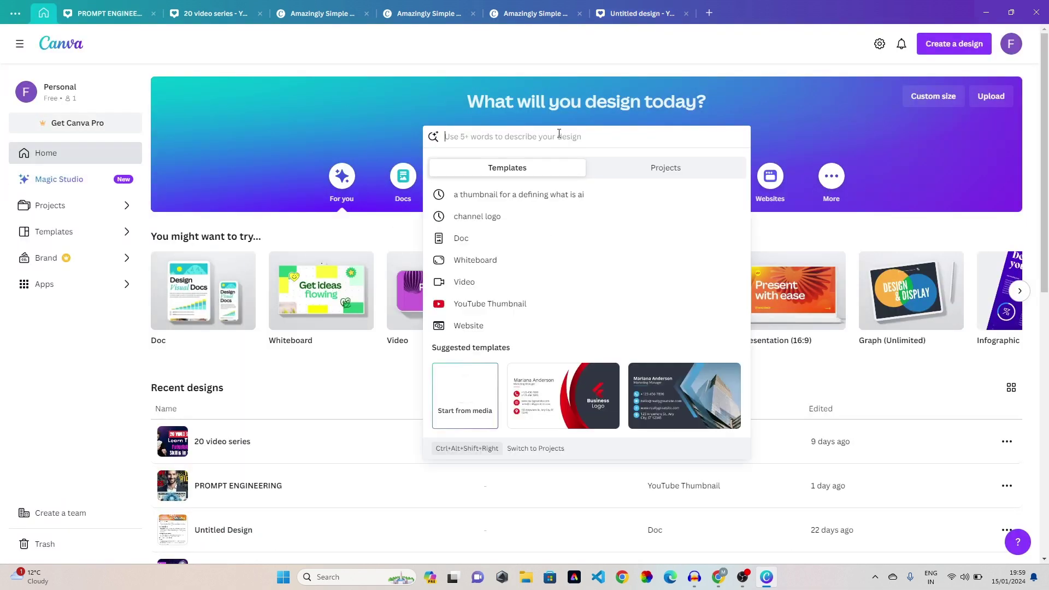
type("gaming thumbnail")
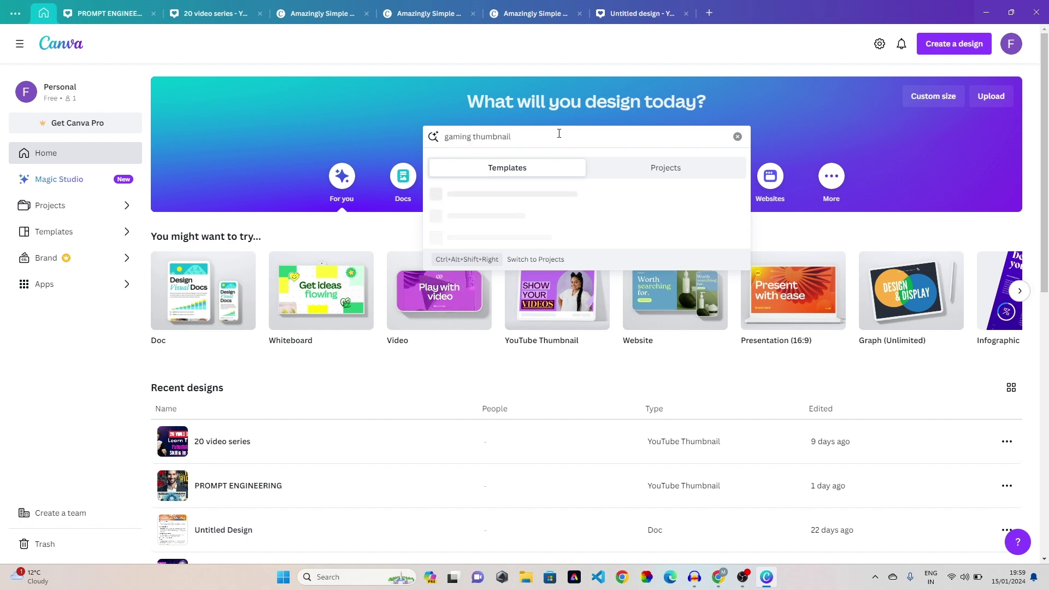
key("Return")
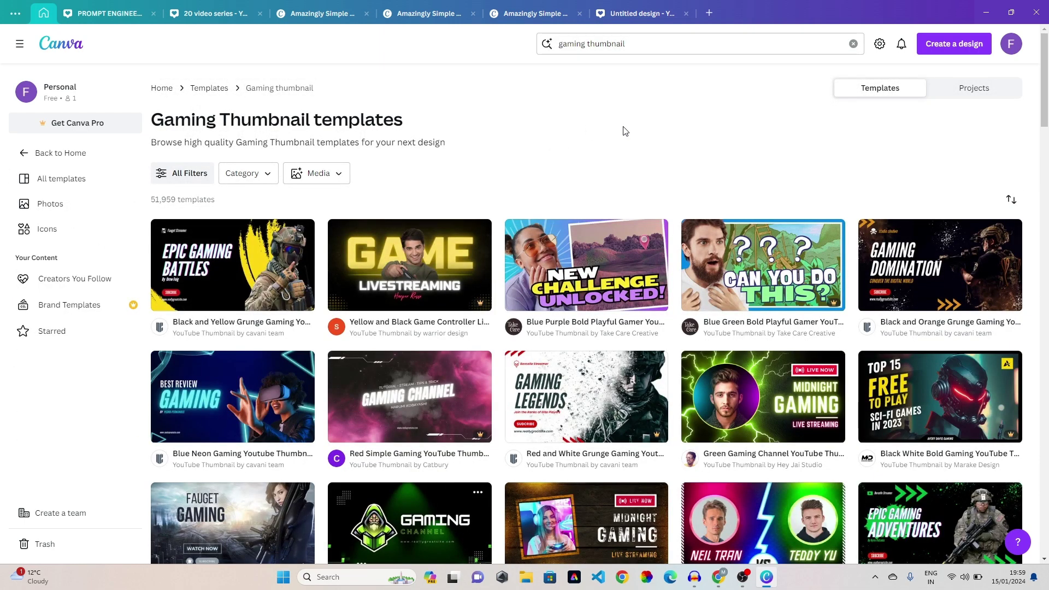
Open the Yellow And Blue Gaming Channel YouTube Thumbnail template for customizing
left_click_drag(1046, 66, 1046, 275)
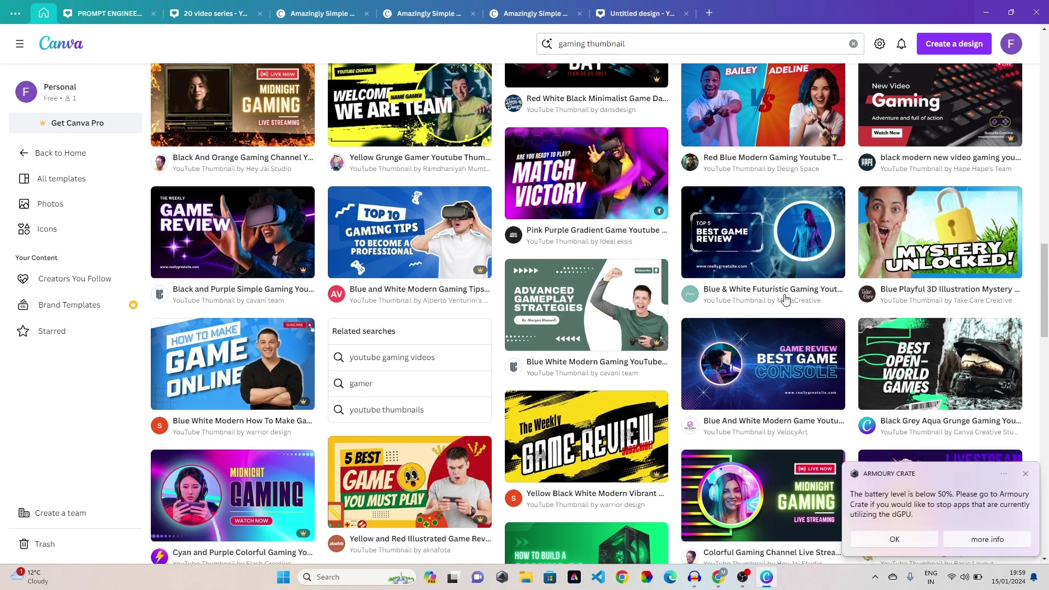
scroll(599, 236, "up", 3)
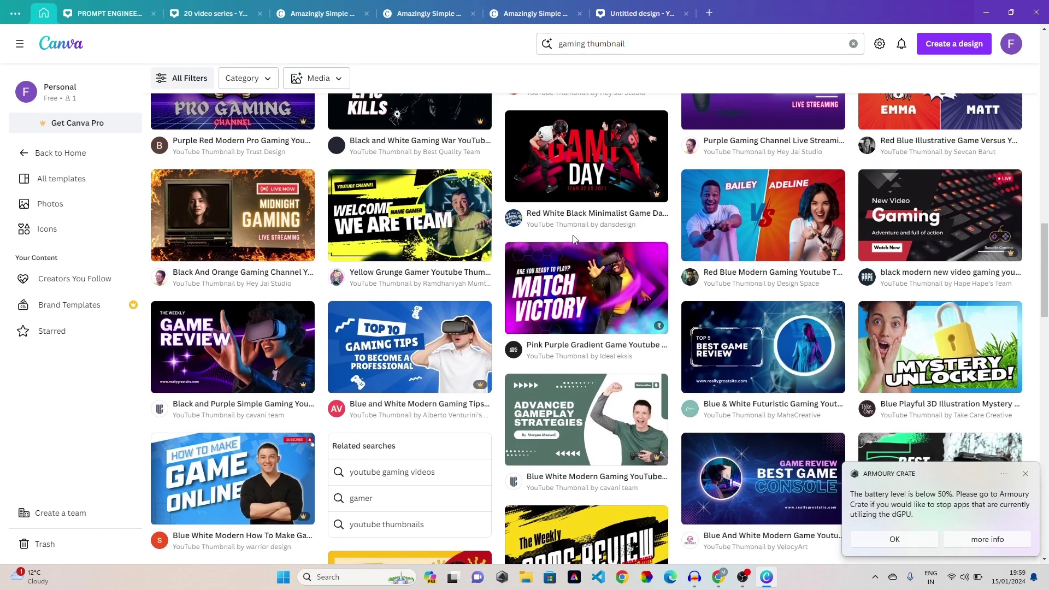
scroll(624, 207, "up", 3)
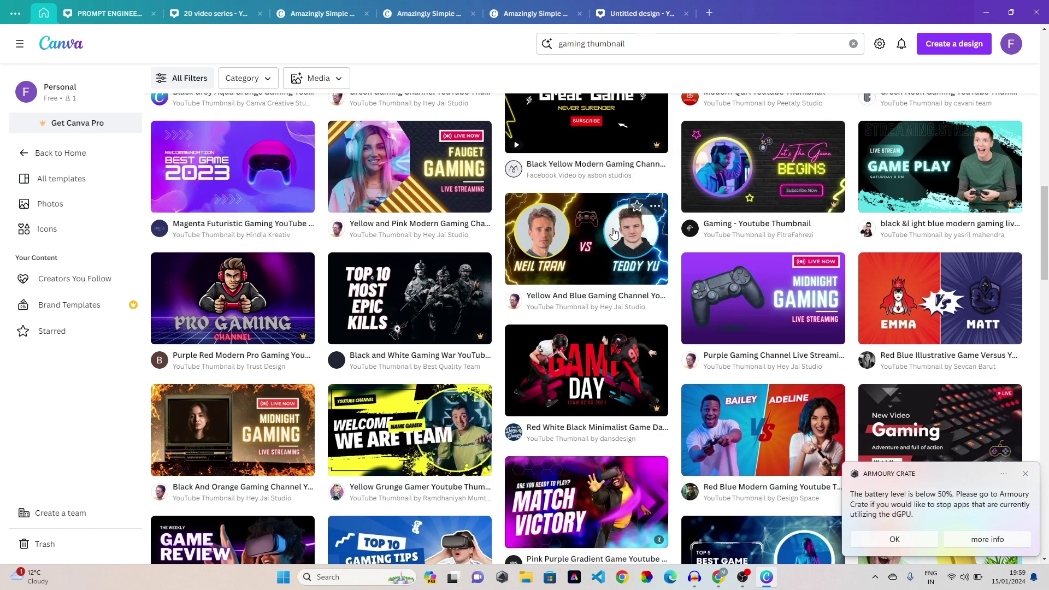
left_click(592, 240)
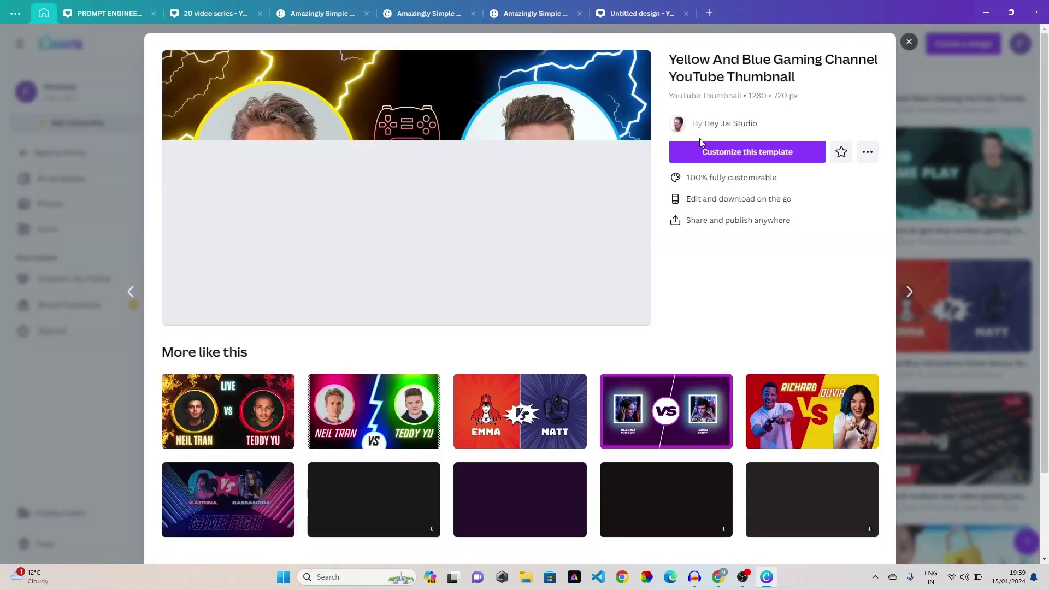
left_click(739, 153)
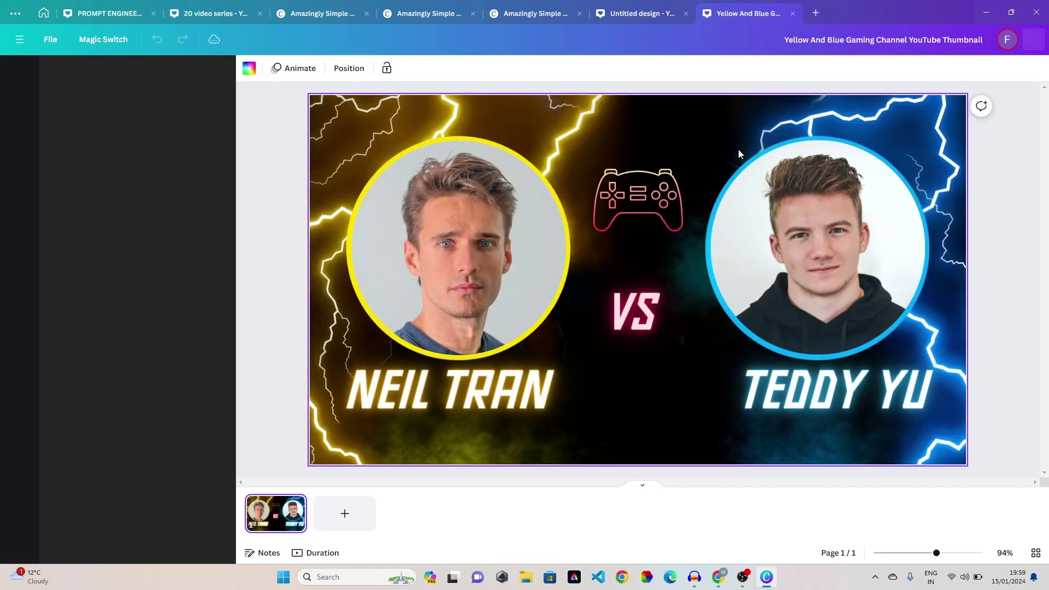
Replace the name under the yellow-ringed portrait with "B2K"
left_click(445, 236)
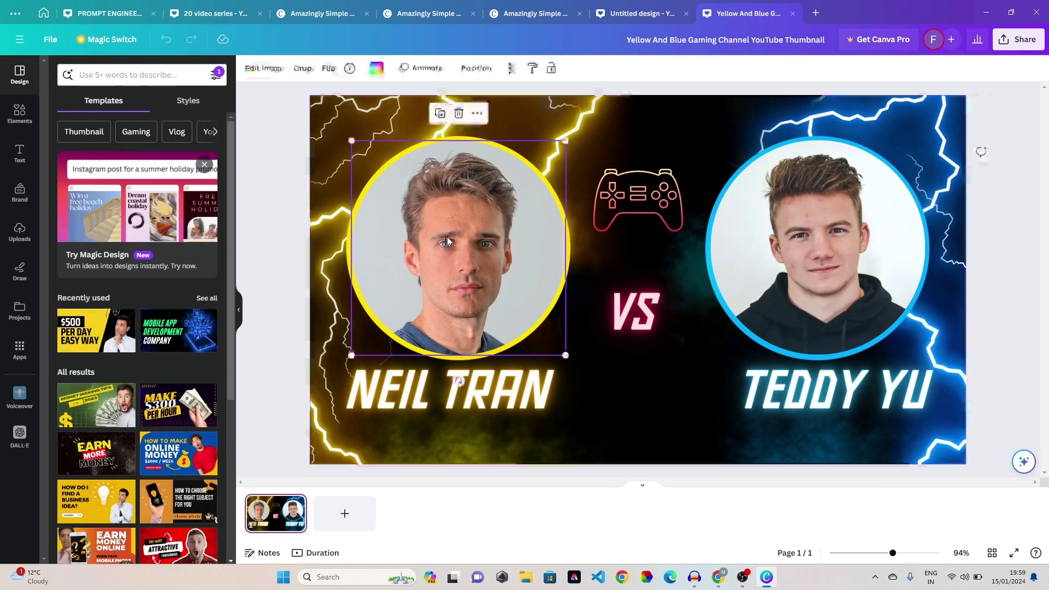
left_click(467, 390)
left_click(517, 394)
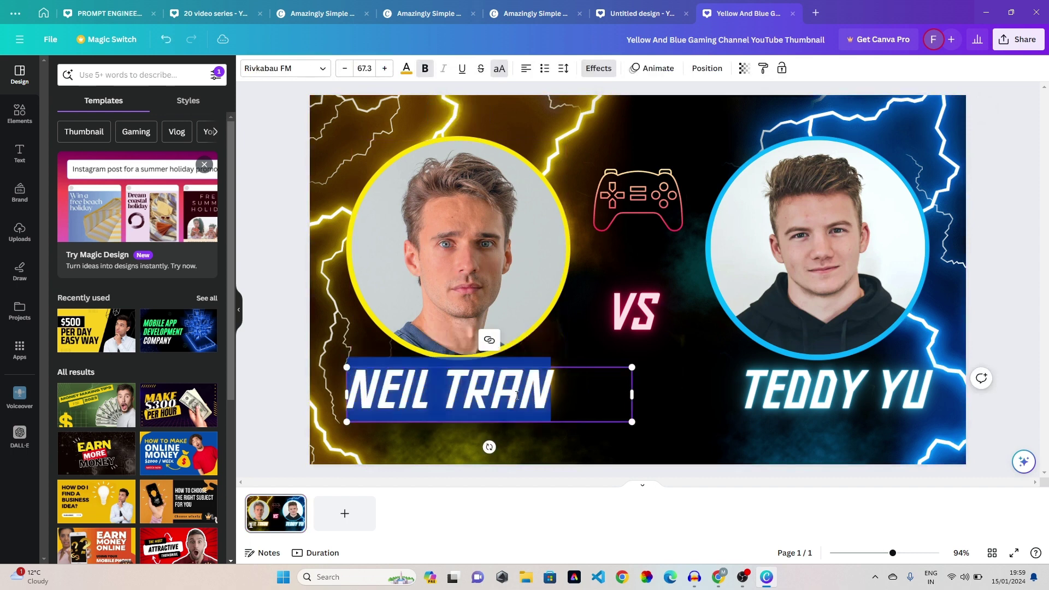
key("BackSpace")
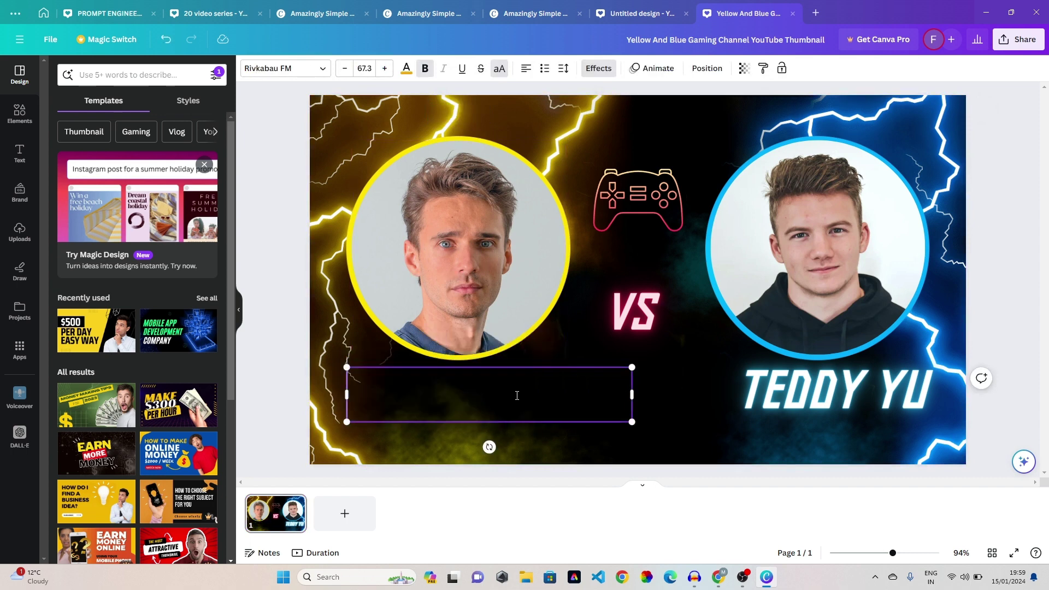
type("B2K")
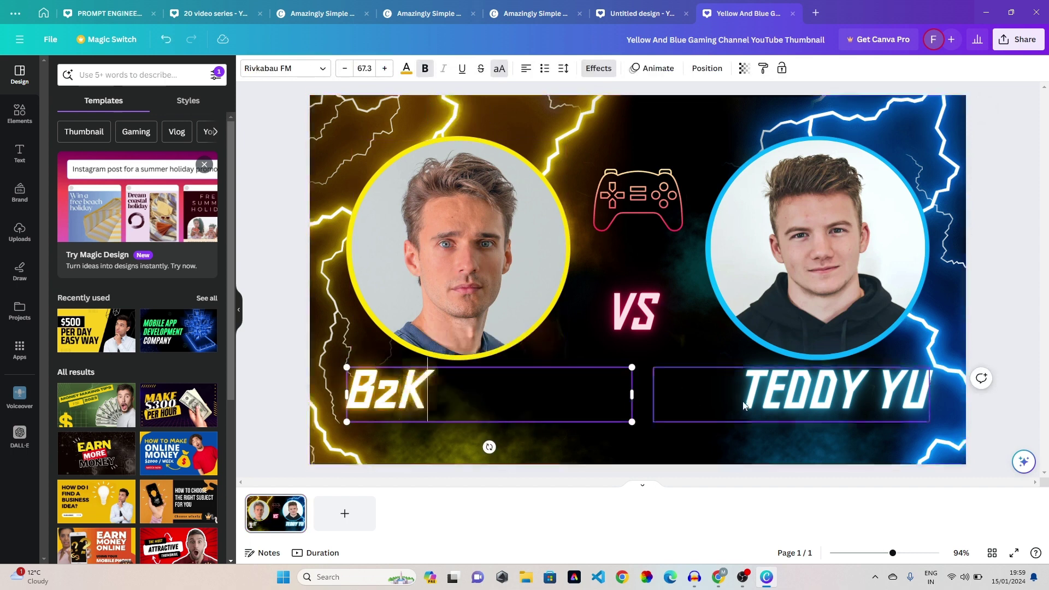
Replace the name under the blue-ringed portrait with "TOTAL GAMING" and widen its text box to fit one line
left_click(794, 388)
left_click(795, 388)
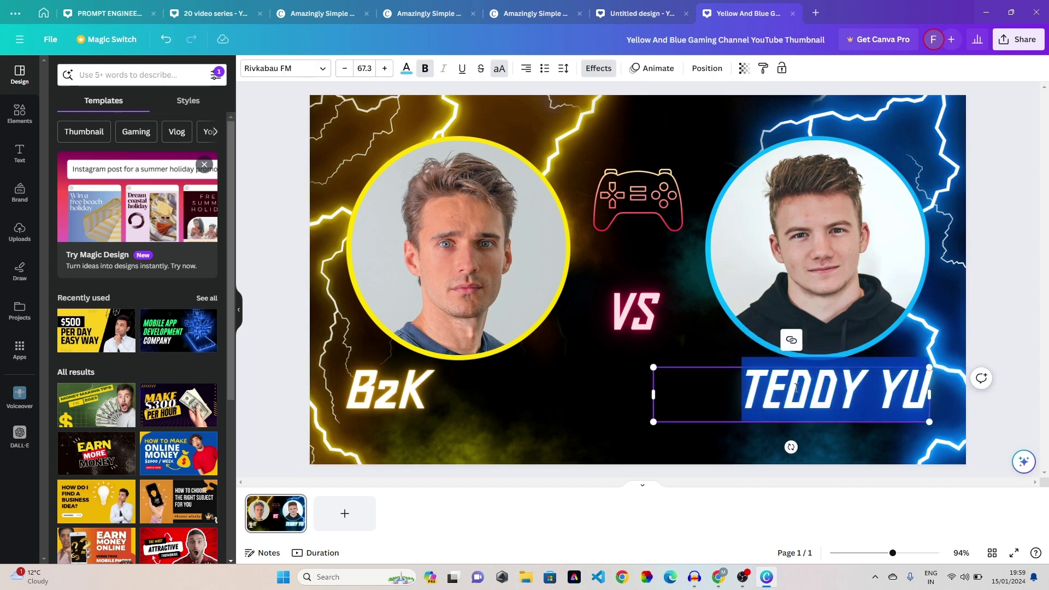
type("TOTAL")
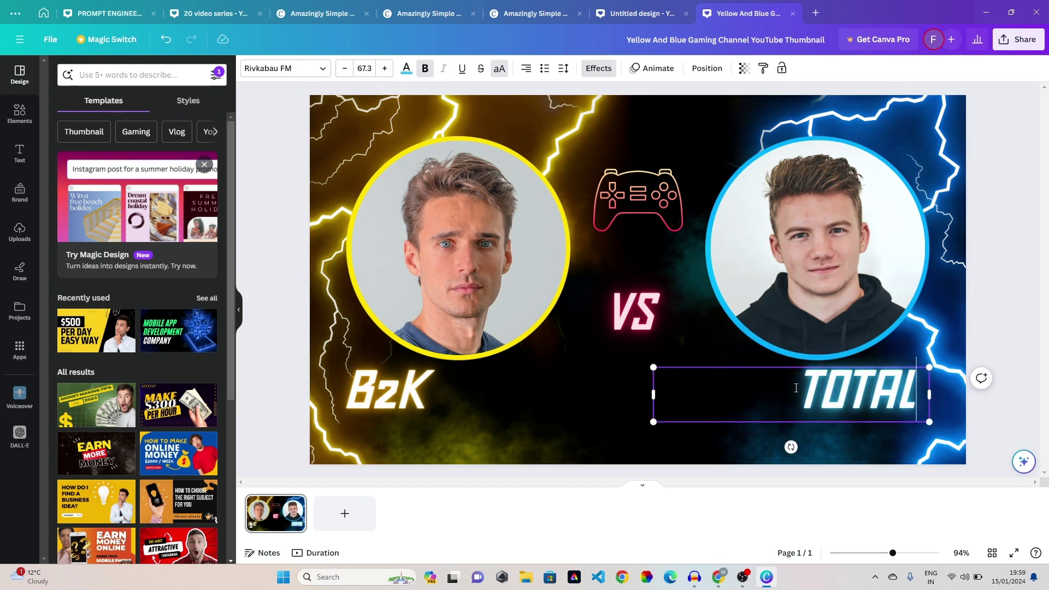
type(" GAMING")
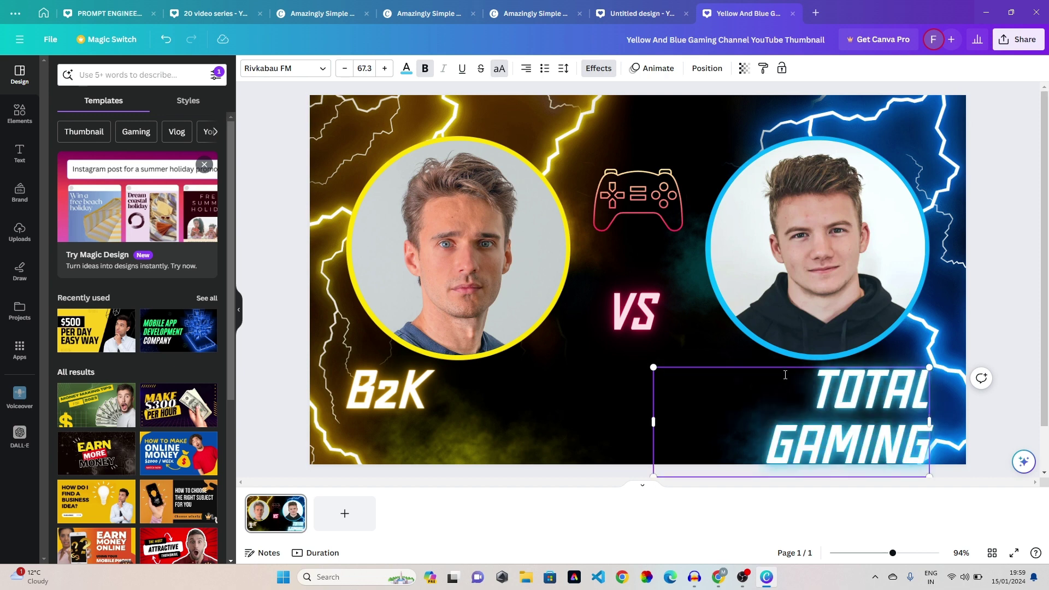
left_click_drag(653, 420, 619, 419)
Narrow the "B2K" text box and centre it beneath the yellow-ringed portrait
left_click(571, 425)
left_click(560, 430)
left_click(629, 395)
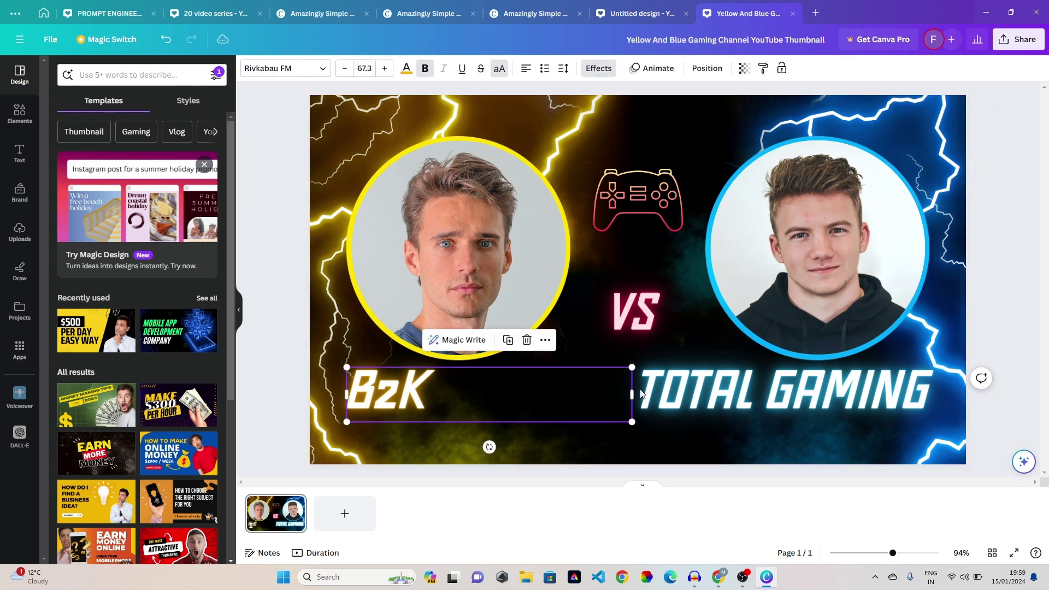
left_click_drag(632, 394, 452, 375)
left_click(650, 278)
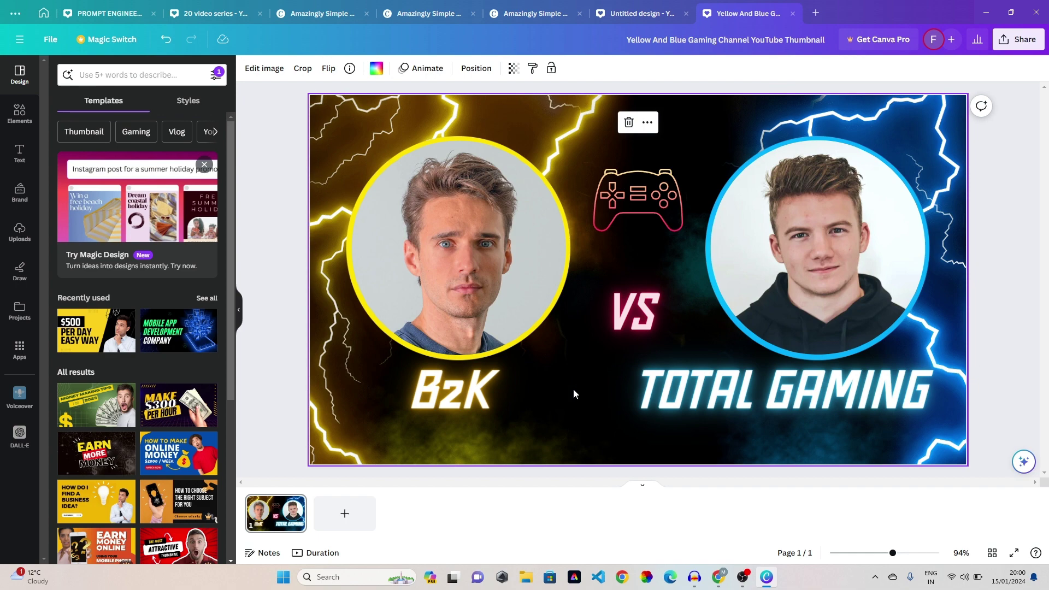
Upload the Firefly neon letter W image from the desktop's AI GENERATED folder to the design's uploads
left_click(20, 234)
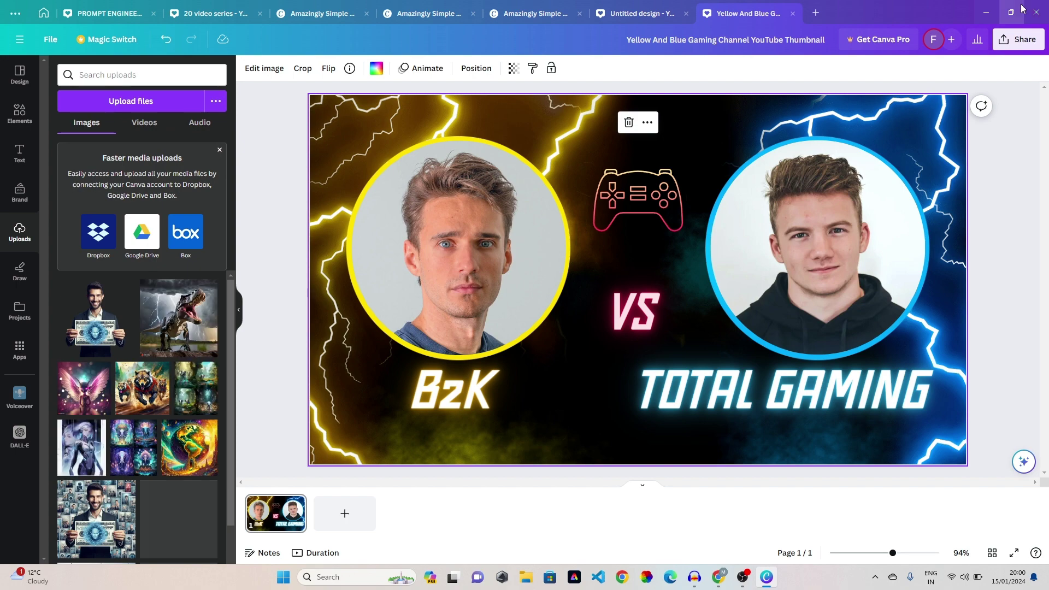
left_click(1023, 8)
left_click_drag(688, 66, 781, 3)
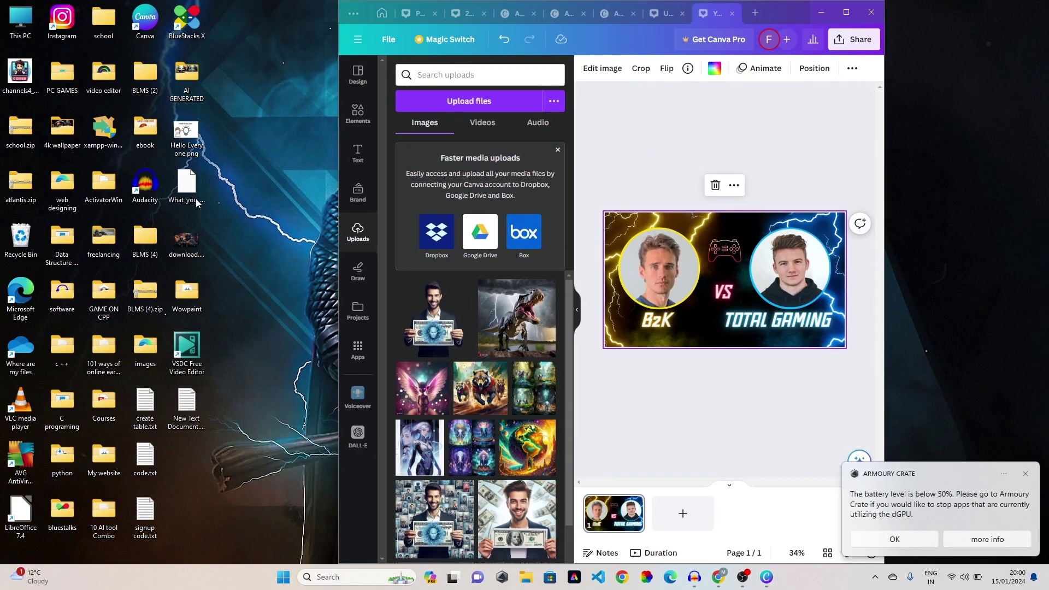
double_click(186, 80)
left_click_drag(287, 131, 445, 389)
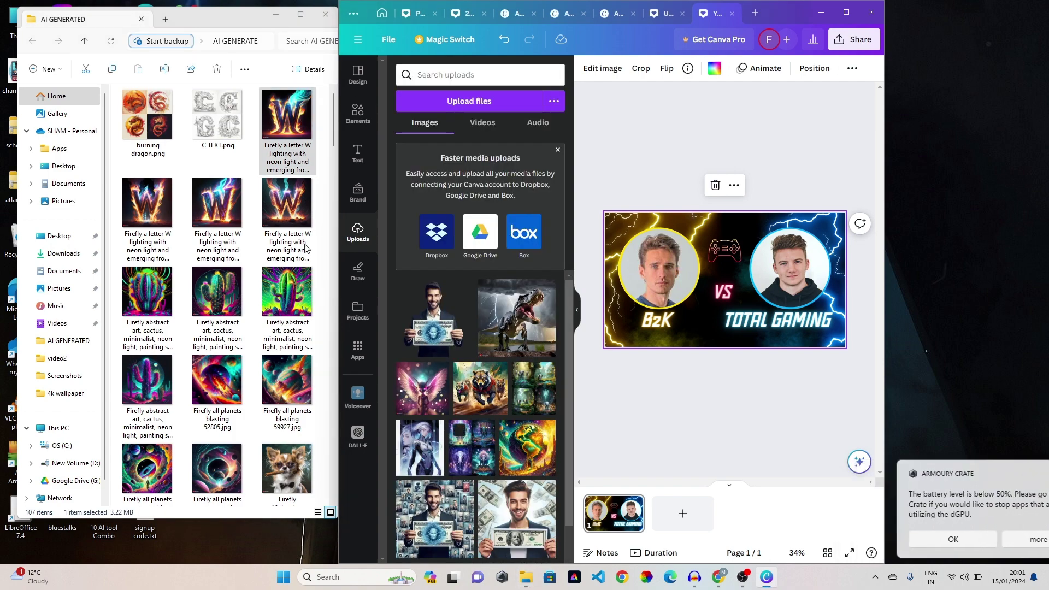
left_click(300, 14)
left_click(846, 12)
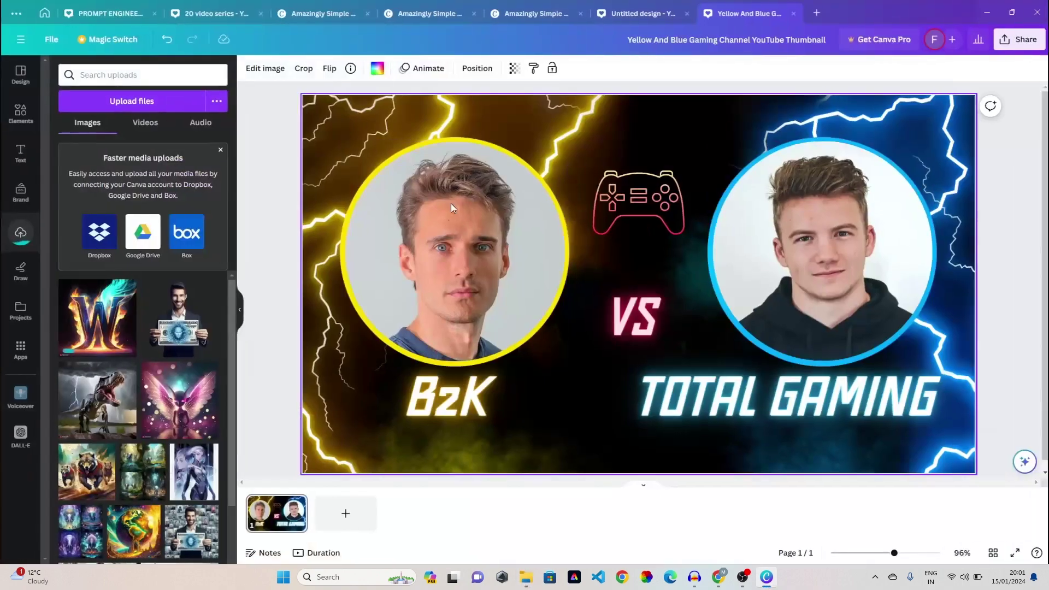
Replace the lightning background with the uploaded purple wave-line image, filling the whole page
scroll(153, 377, "down", 3)
scroll(153, 376, "down", 4)
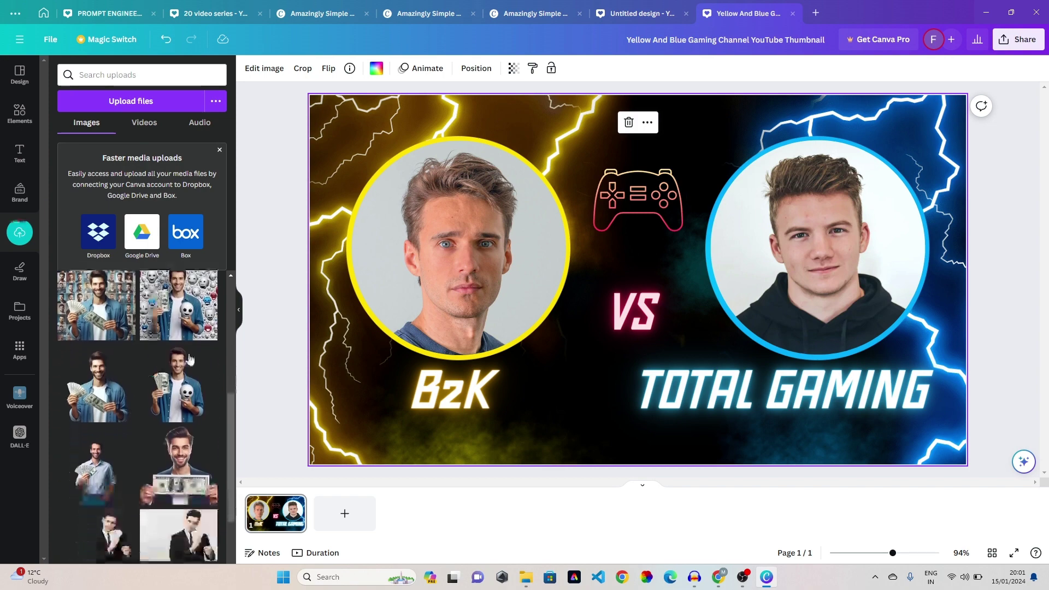
scroll(156, 402, "down", 3)
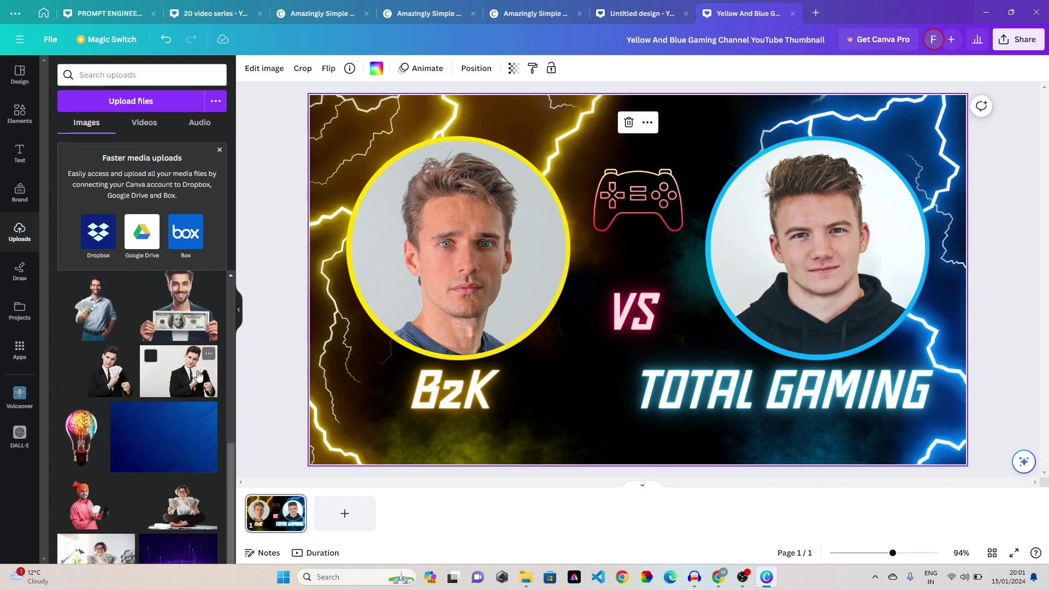
scroll(195, 471, "down", 2)
left_click_drag(180, 457, 533, 123)
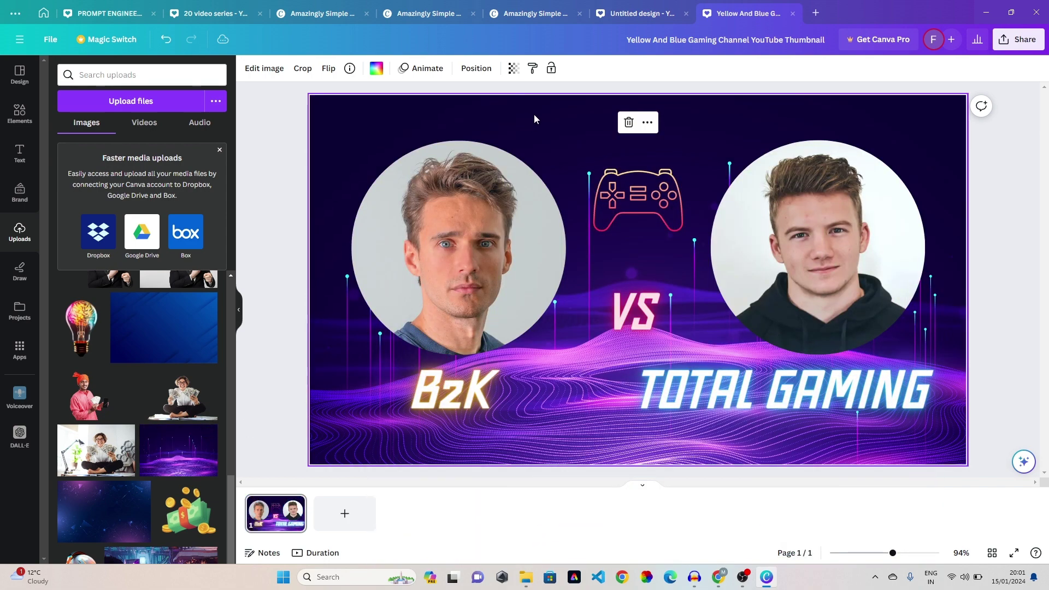
Delete the purple wave-line background and undo the background changes to restore the template's original lightning background
right_click(560, 417)
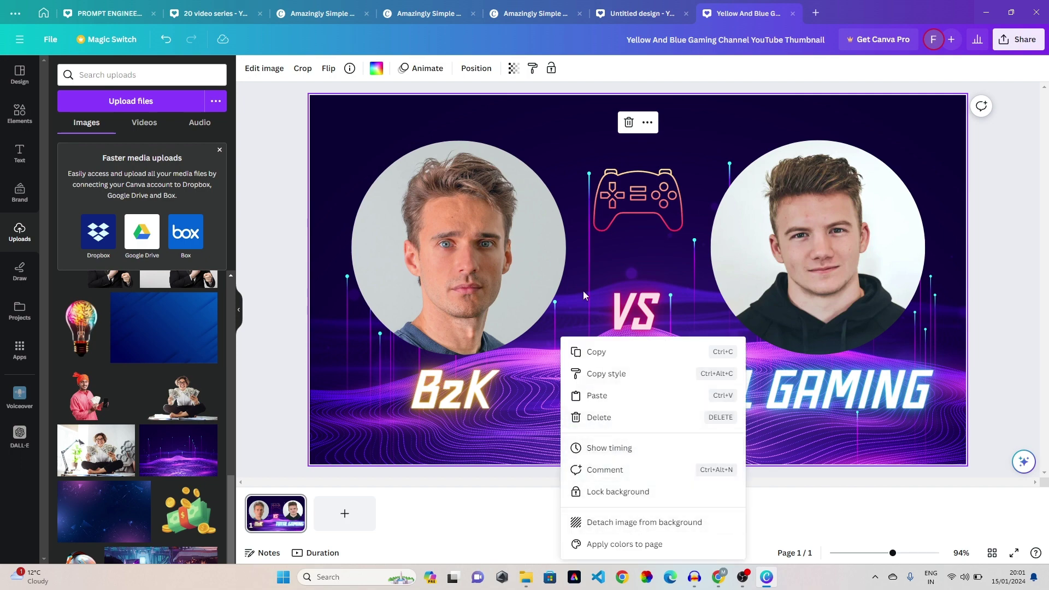
left_click(519, 145)
right_click(458, 124)
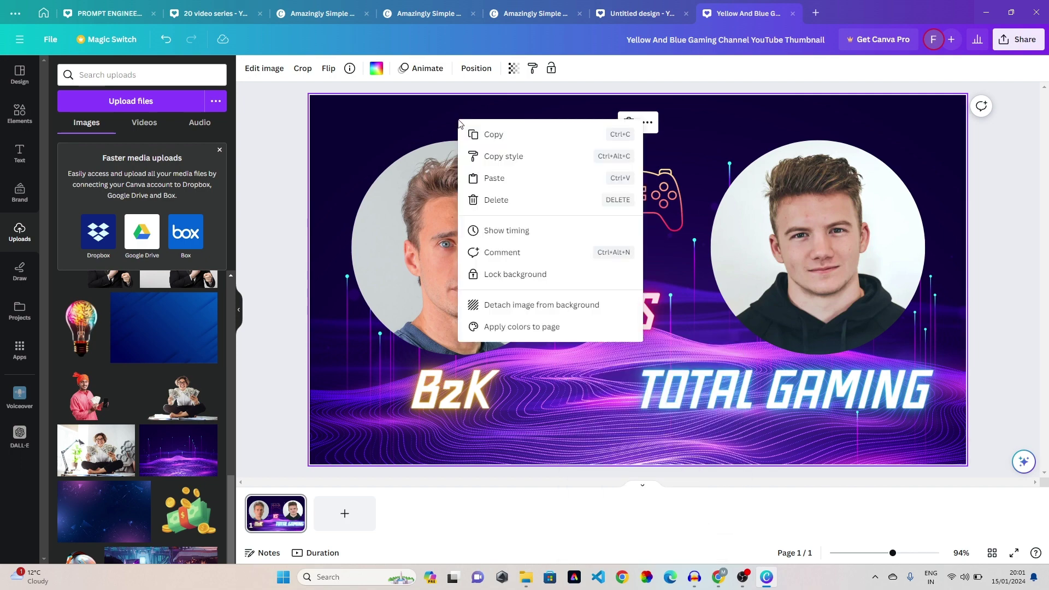
left_click(401, 116)
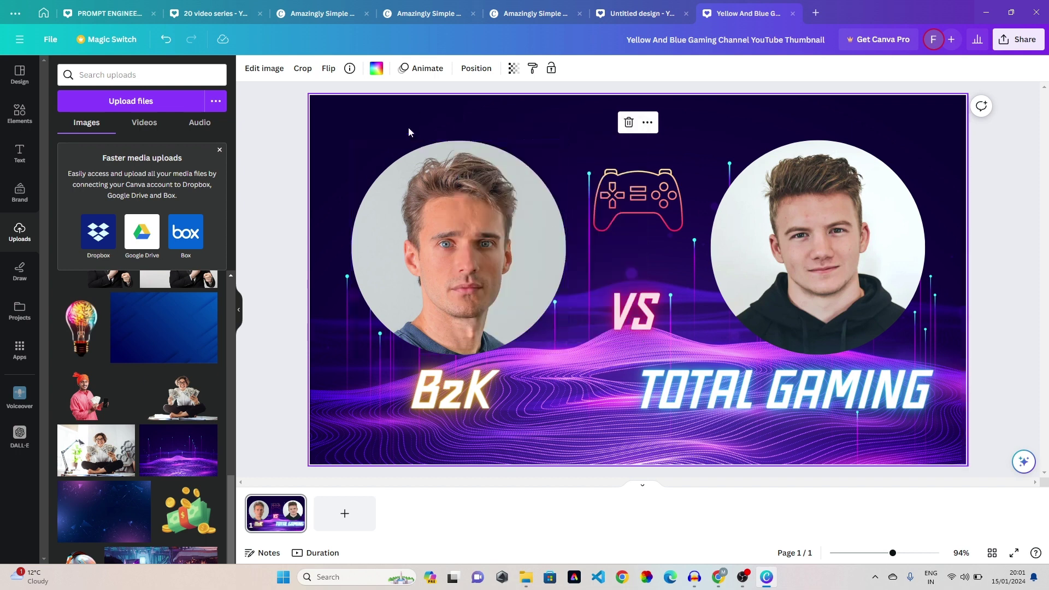
left_click(629, 123)
key("ctrl+z")
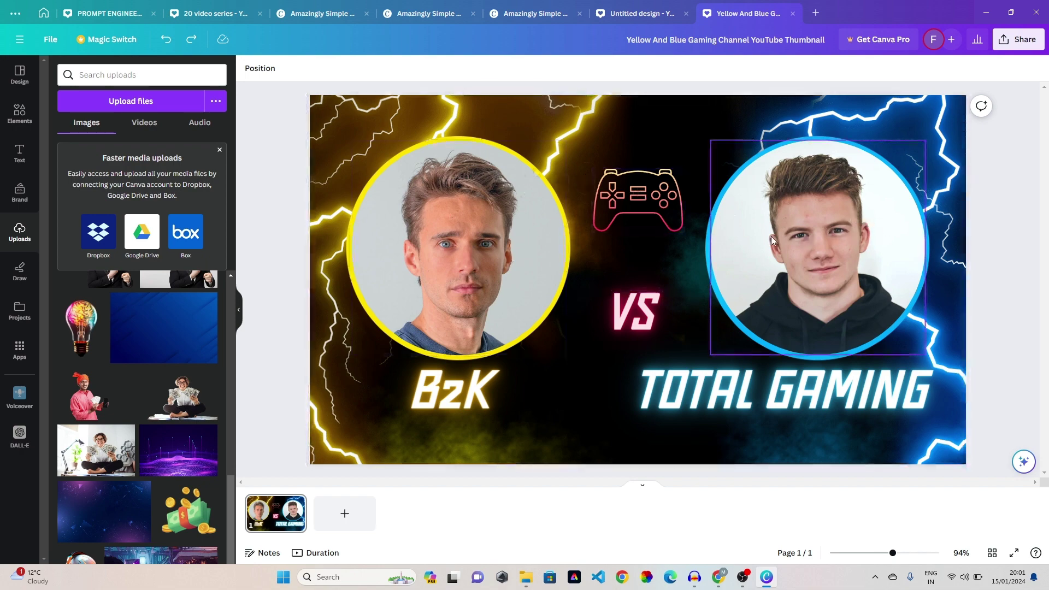
Return to the gaming thumbnail template results and browse the available designs
left_click(44, 13)
left_click(909, 42)
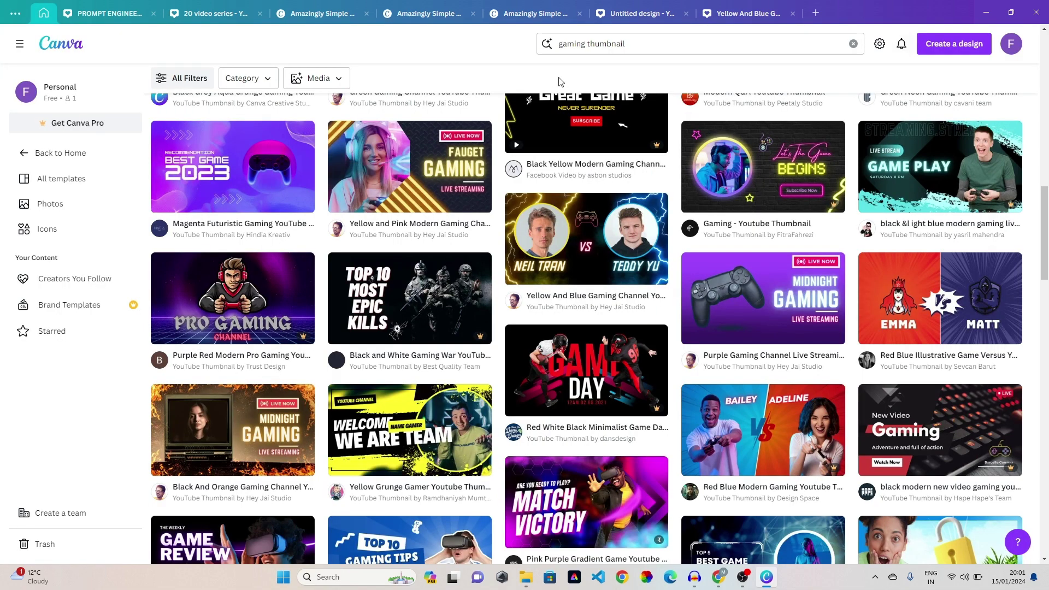
scroll(1036, 113, "down", 5)
scroll(1036, 113, "up", 5)
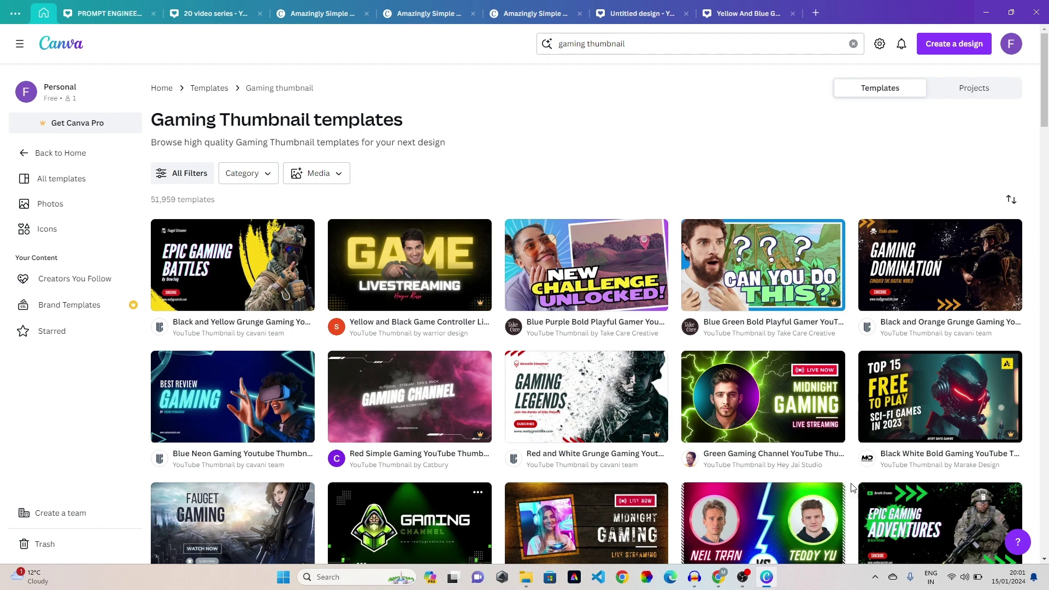
mouse_move(1045, 38)
left_mouse_down()
mouse_move(1046, 60)
mouse_move(1047, 36)
left_mouse_up()
Switch to Chrome and browse the Fiverr search results for thumbnail gigs
left_click(719, 578)
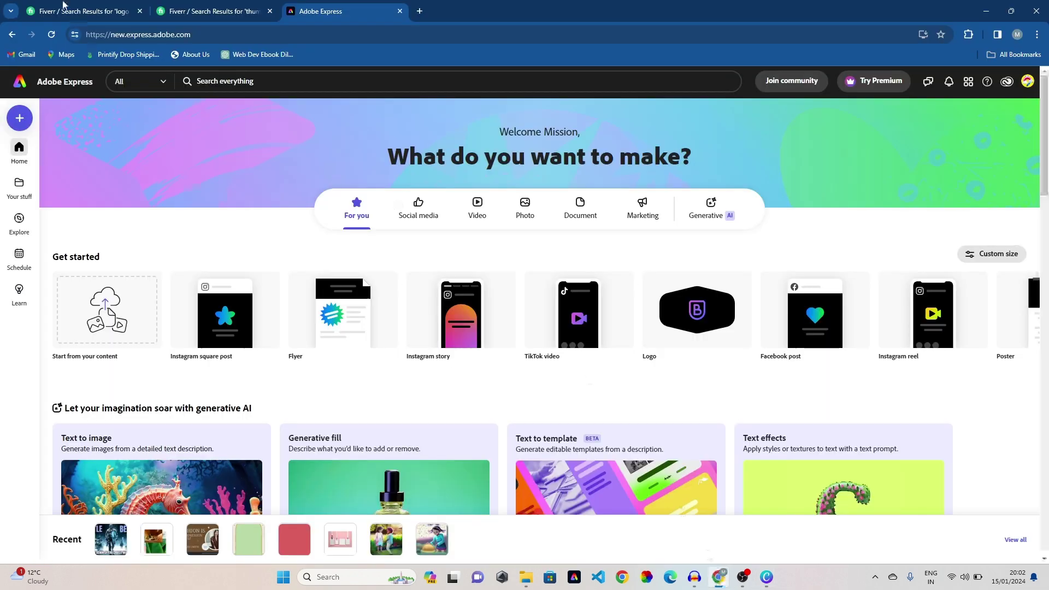
left_click(219, 11)
left_click(114, 5)
left_click(230, 7)
scroll(518, 305, "down", 5)
scroll(519, 305, "down", 2)
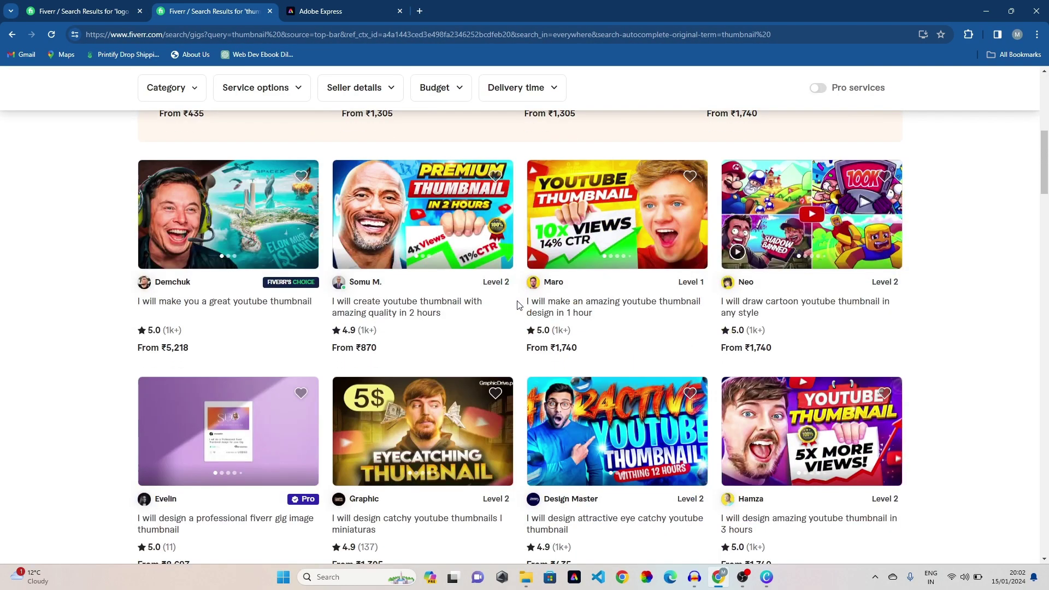
Browse the Fiverr search results for logo design gigs, examining the sample images and starting prices
left_click(87, 11)
scroll(674, 369, "down", 4)
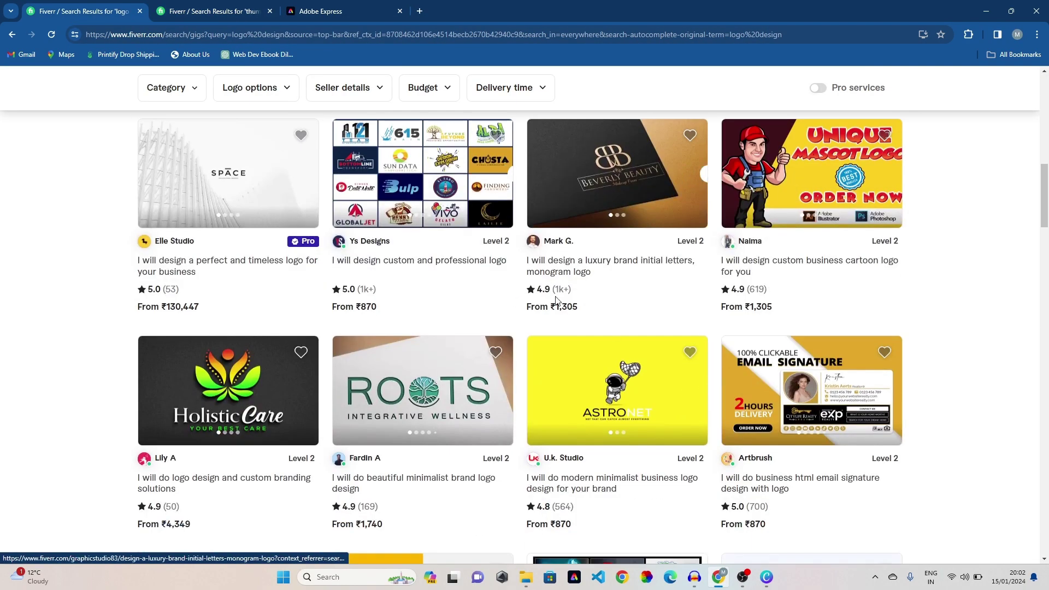
scroll(655, 370, "down", 2)
scroll(444, 424, "down", 4)
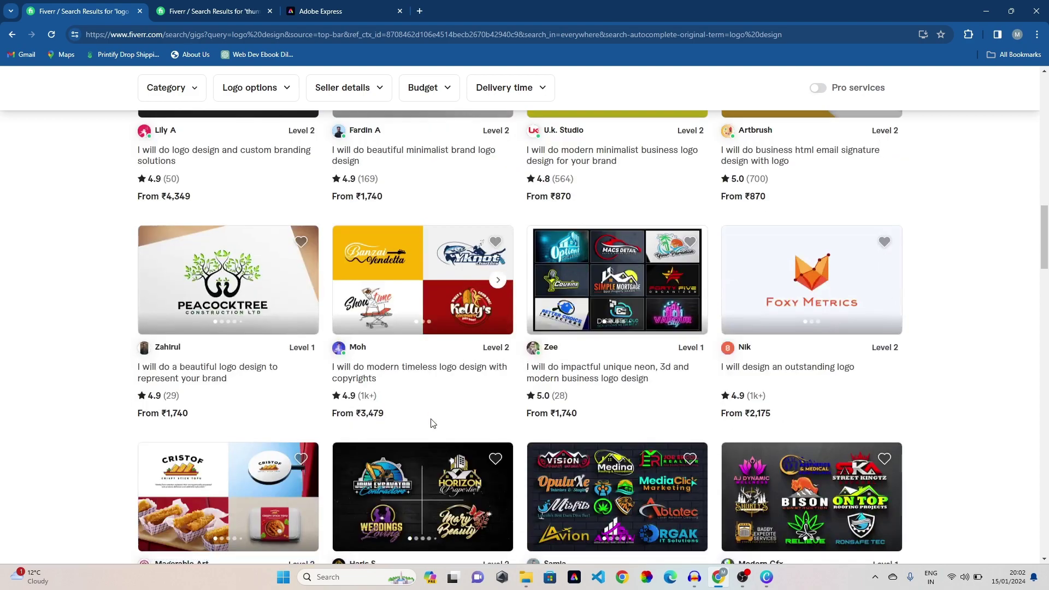
Highlight the review counts of the featured logo design gigs in the "New to buying on Fiverr?" section
scroll(520, 424, "up", 8)
scroll(522, 423, "up", 10)
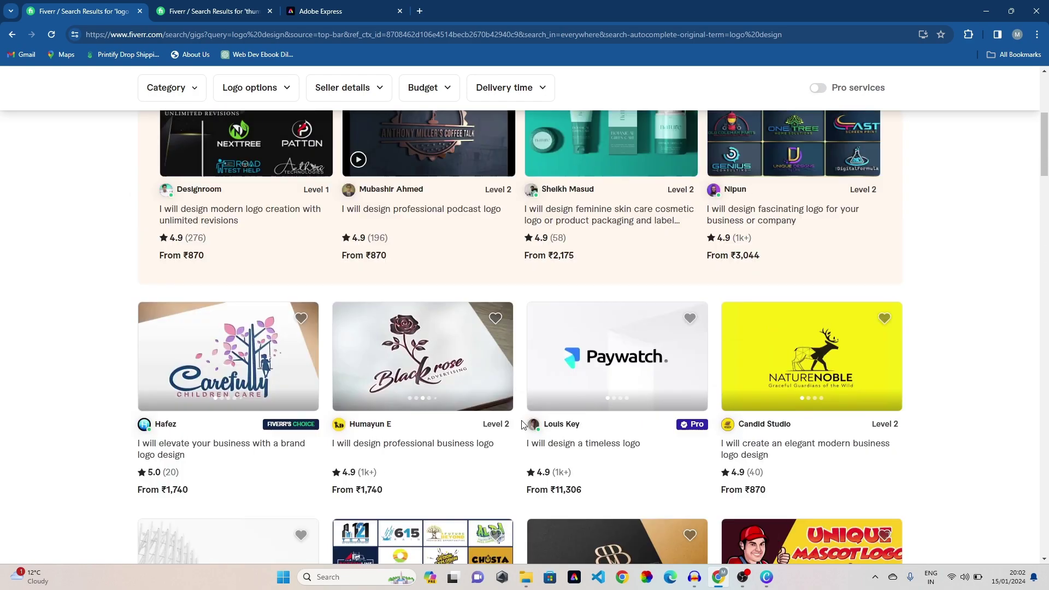
scroll(521, 424, "down", 2)
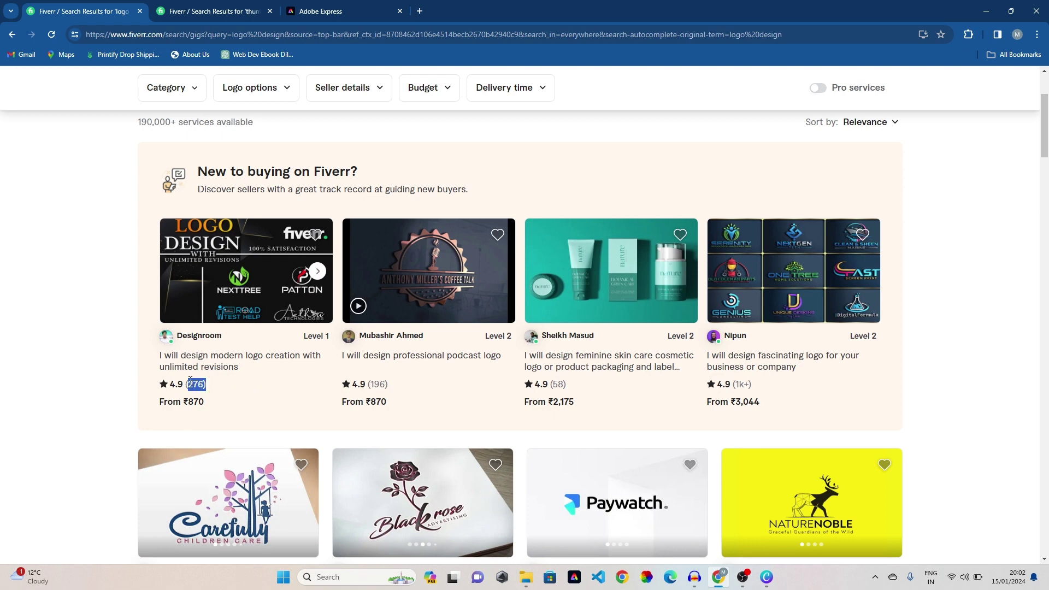
left_click_drag(389, 385, 372, 385)
left_click_drag(572, 384, 552, 384)
left_click(761, 385)
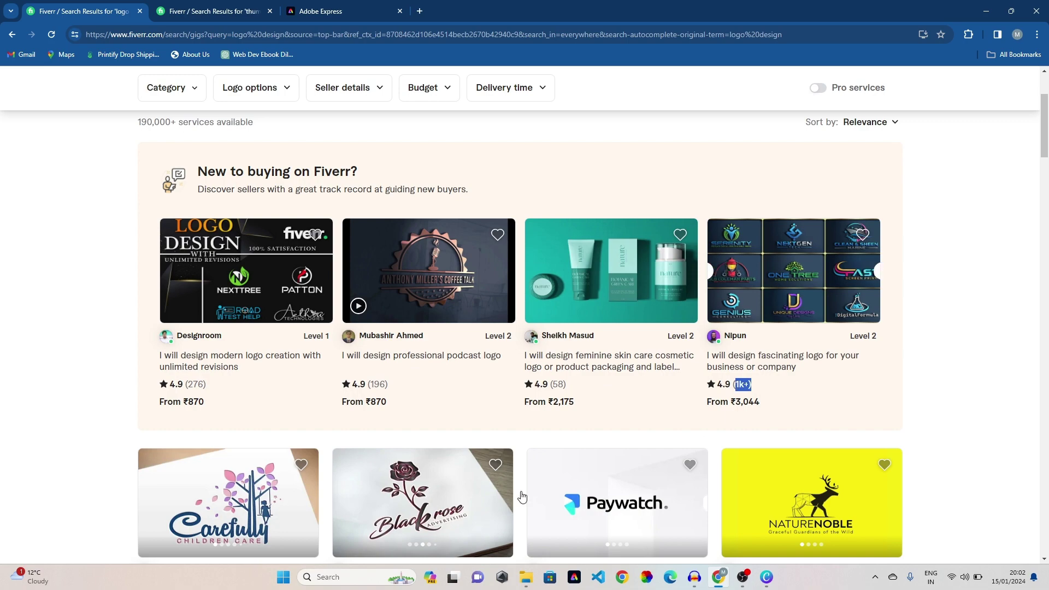
Examine the ratings and prices of more logo design gigs further down the results and return to the list's beginning
scroll(632, 478, "down", 4)
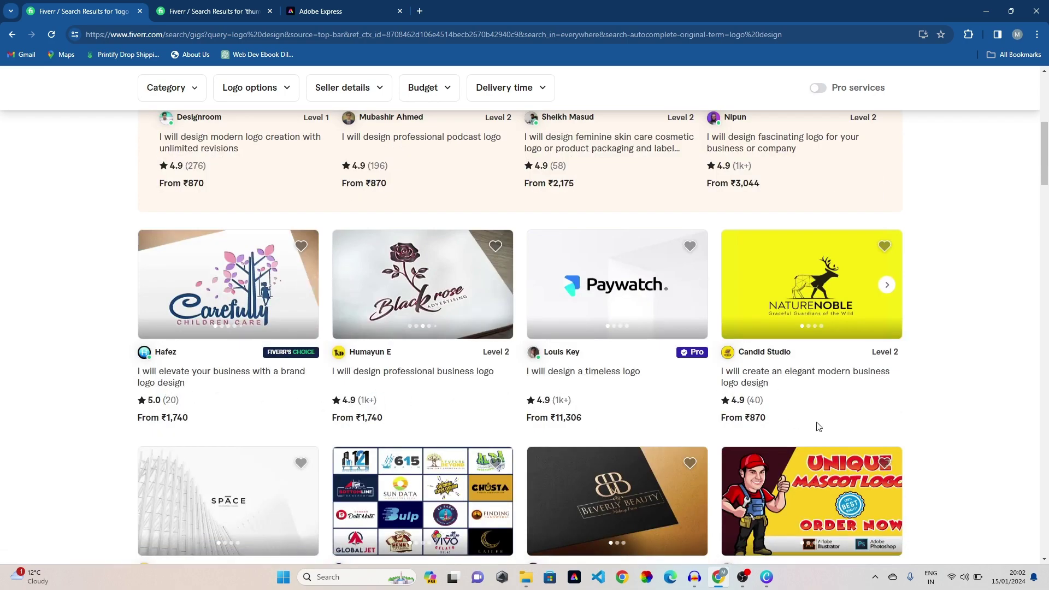
scroll(798, 426, "down", 9)
left_click_drag(1044, 238, 1040, 299)
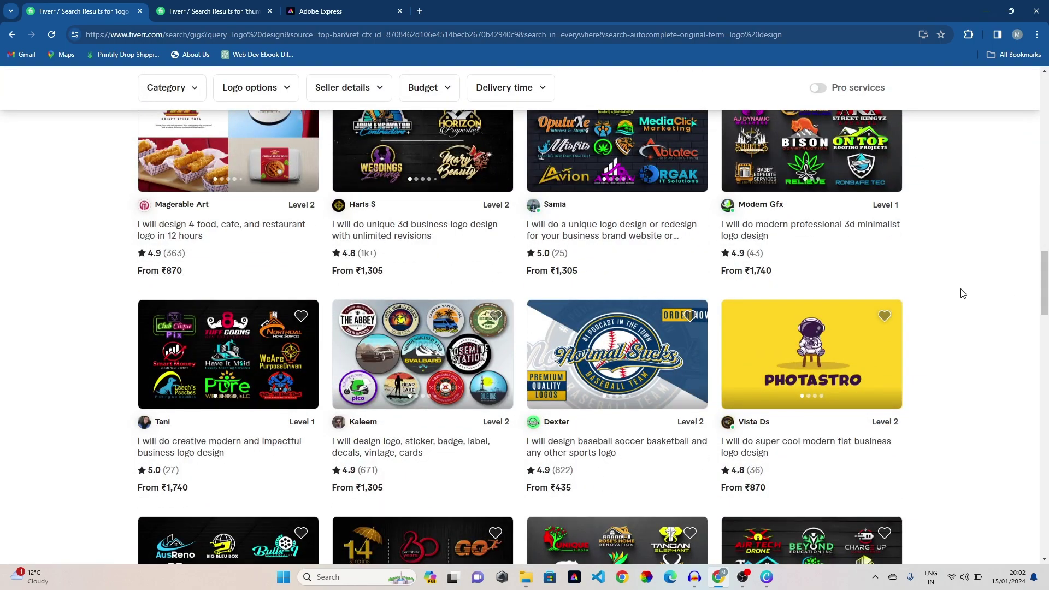
scroll(960, 293, "up", 3)
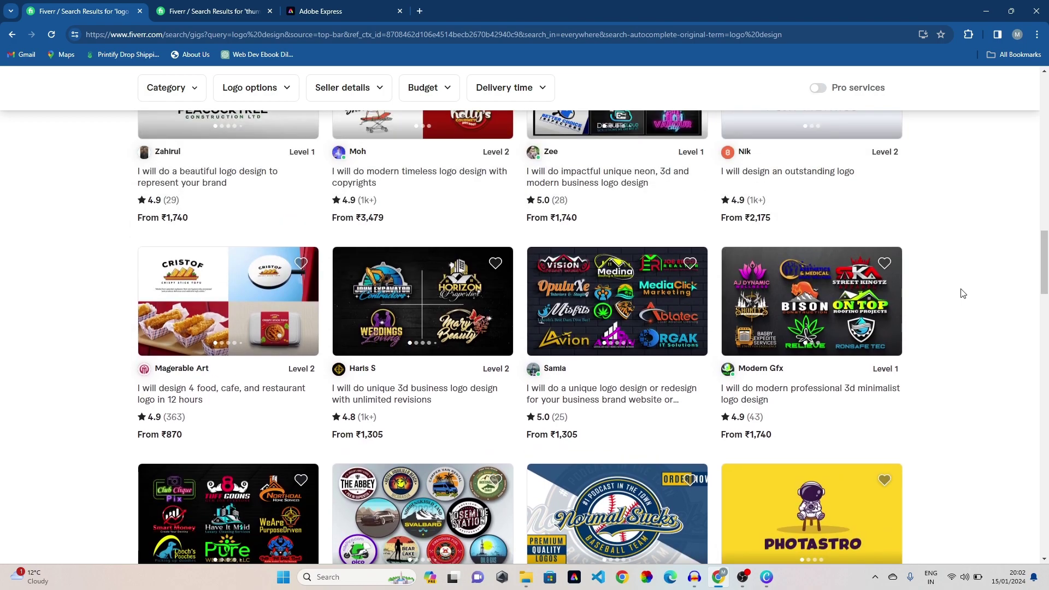
left_click_drag(1043, 262, 1044, 83)
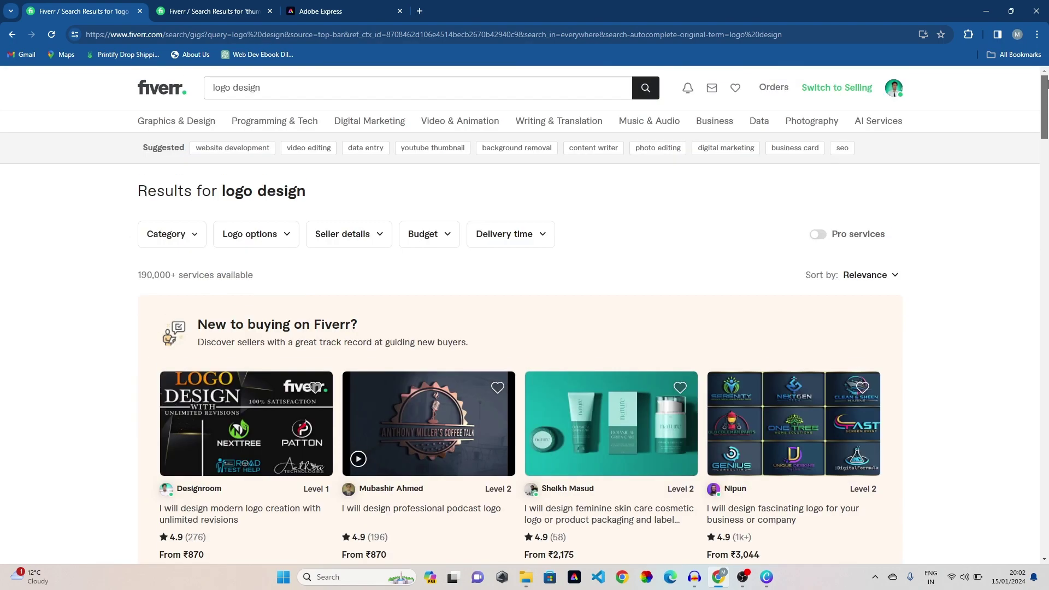
left_click(766, 578)
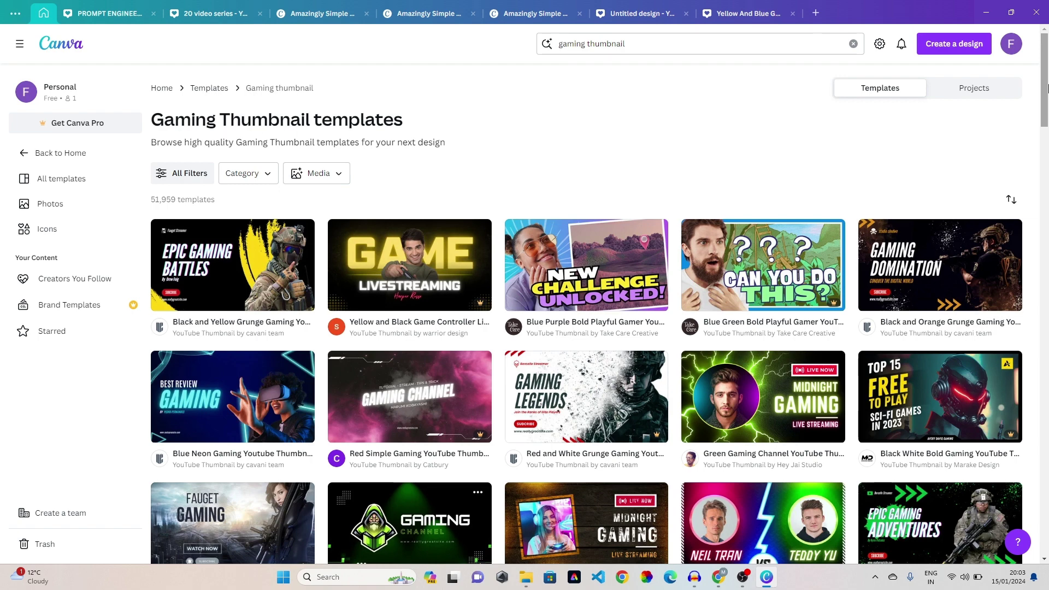
left_click(985, 12)
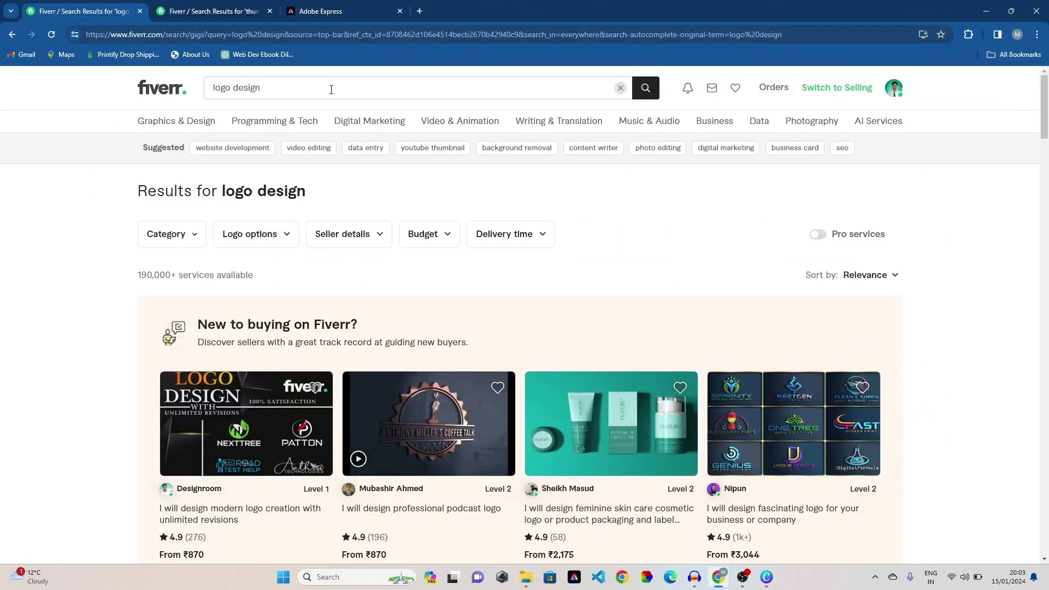
Replace the Fiverr search term with "gaming thumbnail" and run the search
left_click_drag(261, 88, 220, 88)
key("BackSpace")
key("BackSpace")
key("BackSpace")
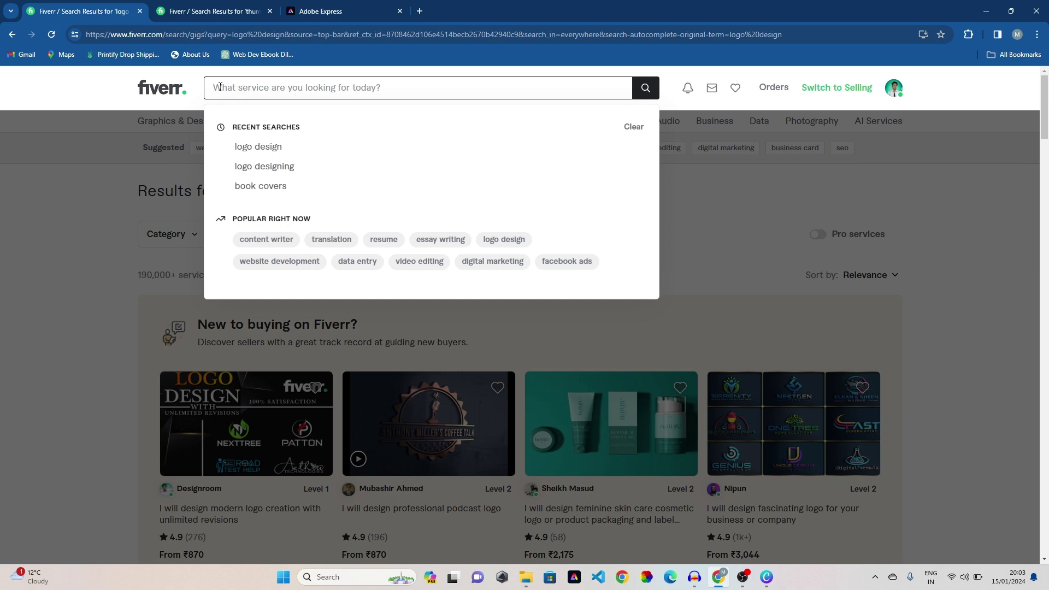
type("lo")
key("BackSpace")
key("BackSpace")
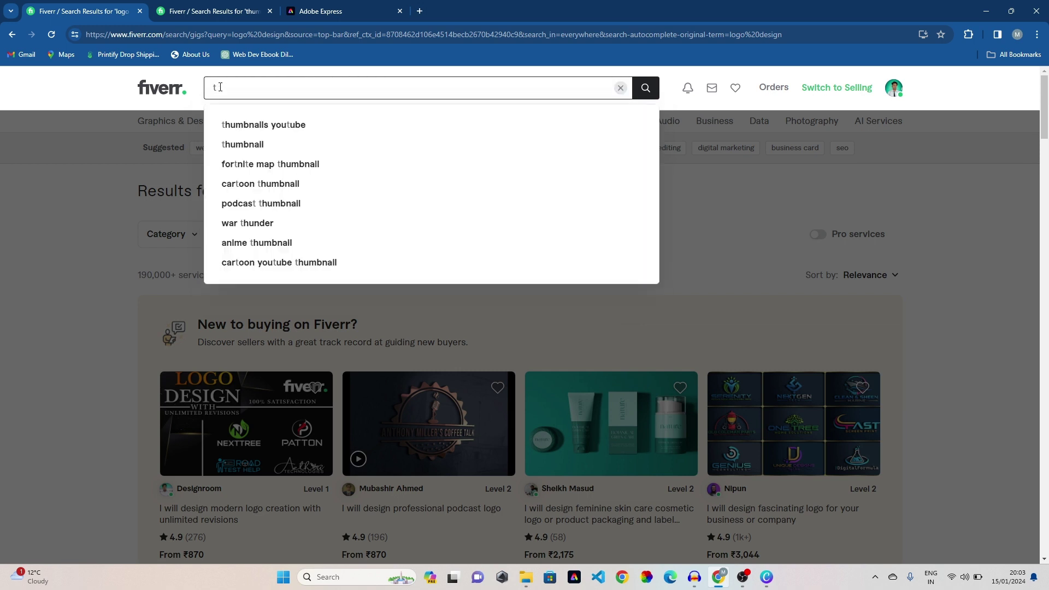
type("gaming thum")
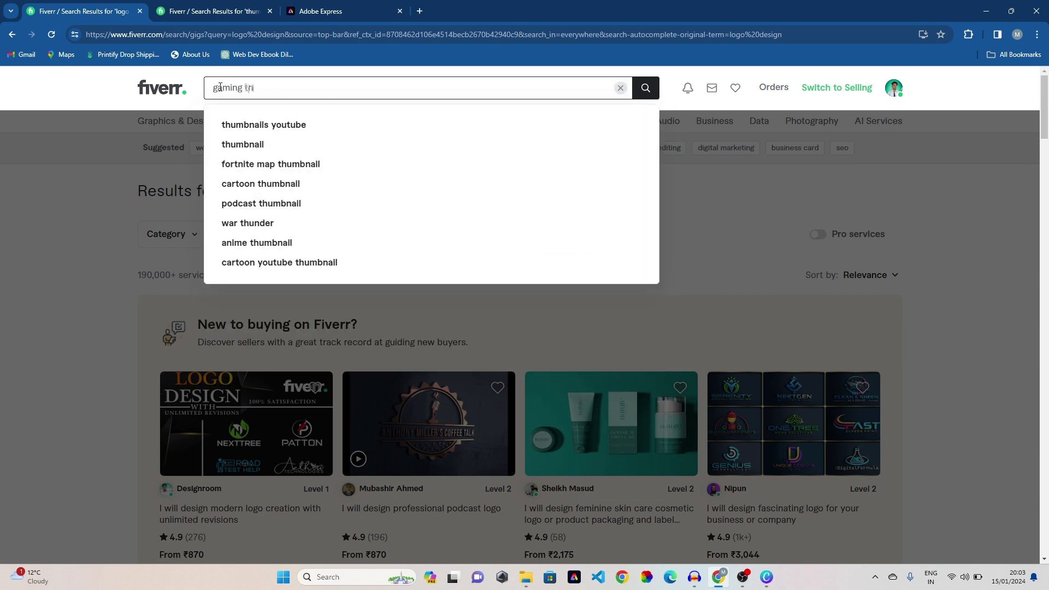
type("bnail")
key("Return")
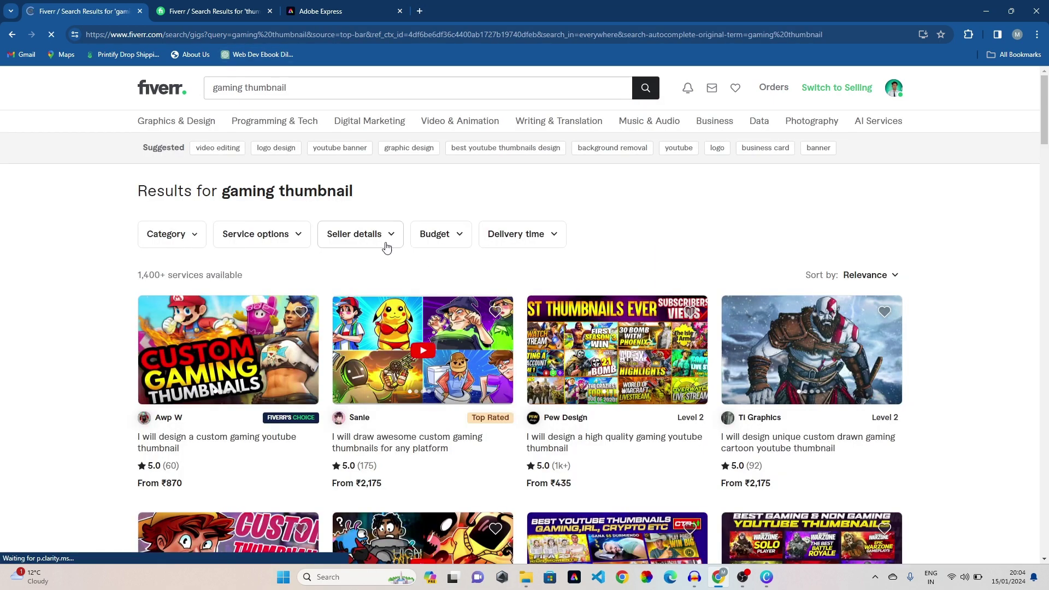
Open the "I will design a high quality gaming youtube thumbnail" gig and view its first sample image in full screen
scroll(571, 338, "down", 3)
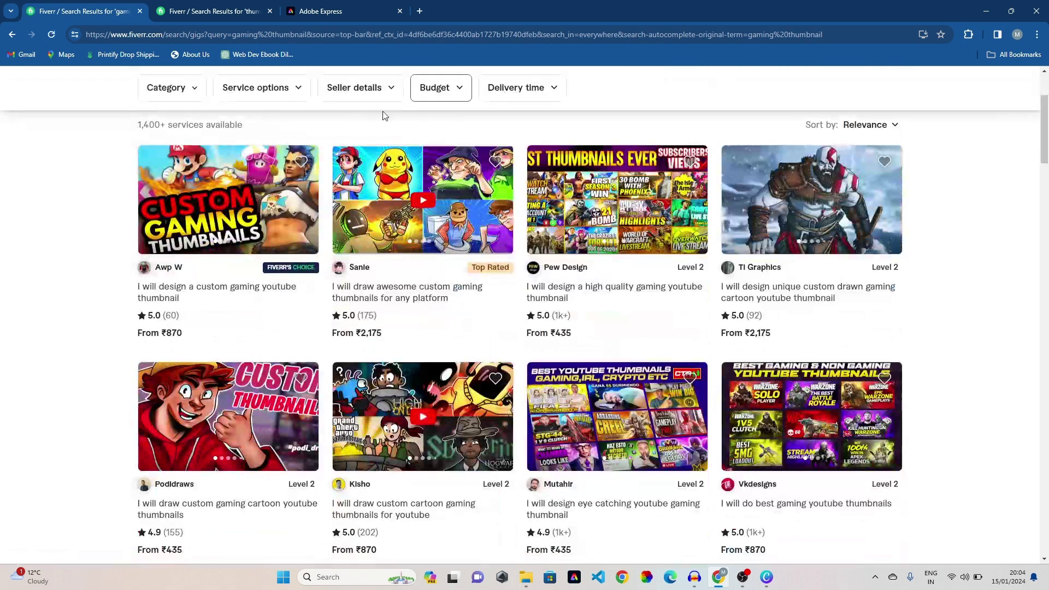
left_click(572, 198)
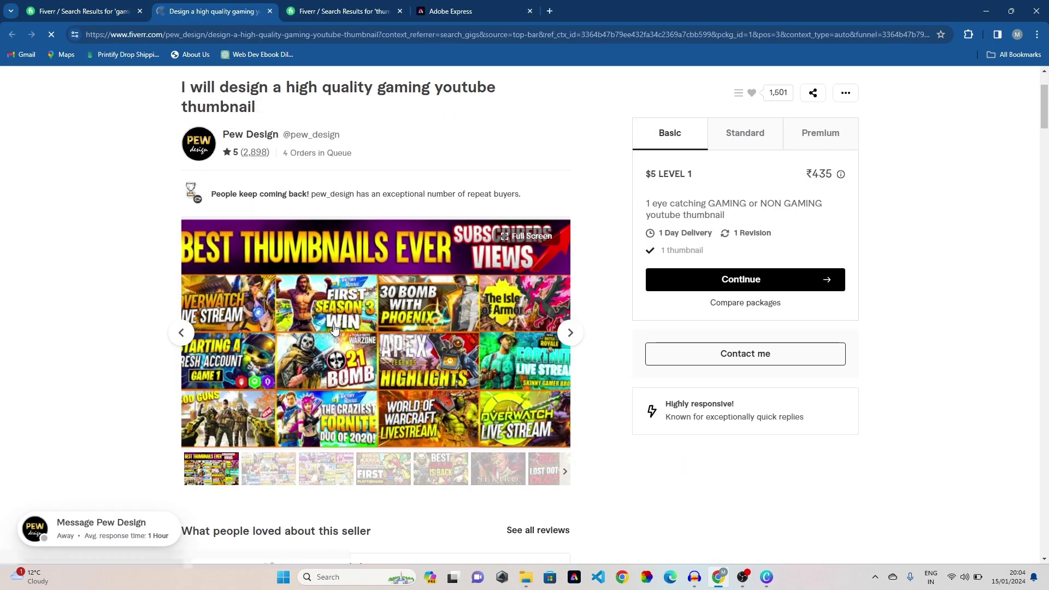
left_click(520, 372)
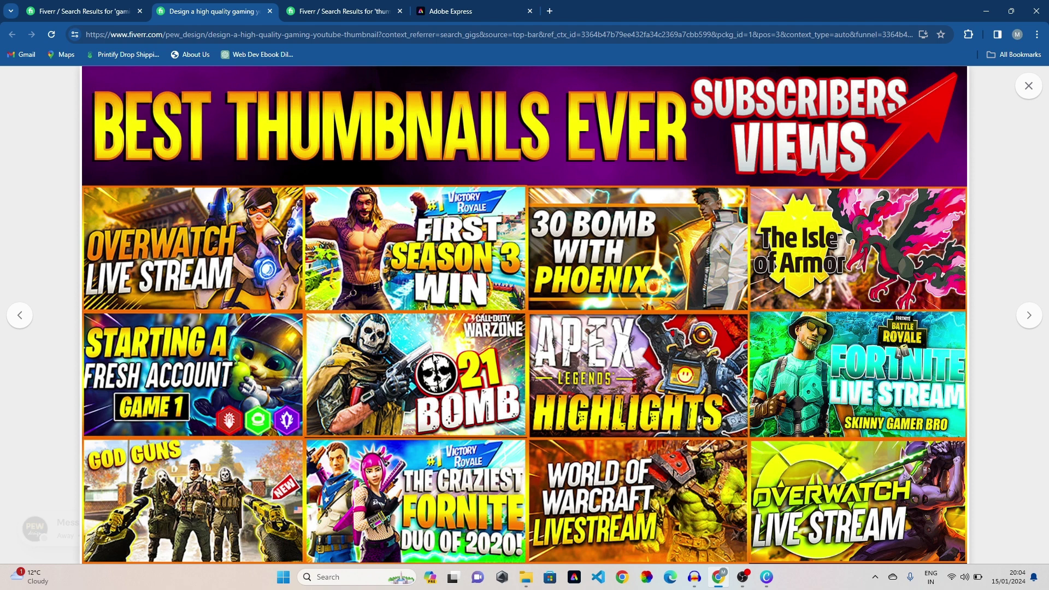
left_click(767, 577)
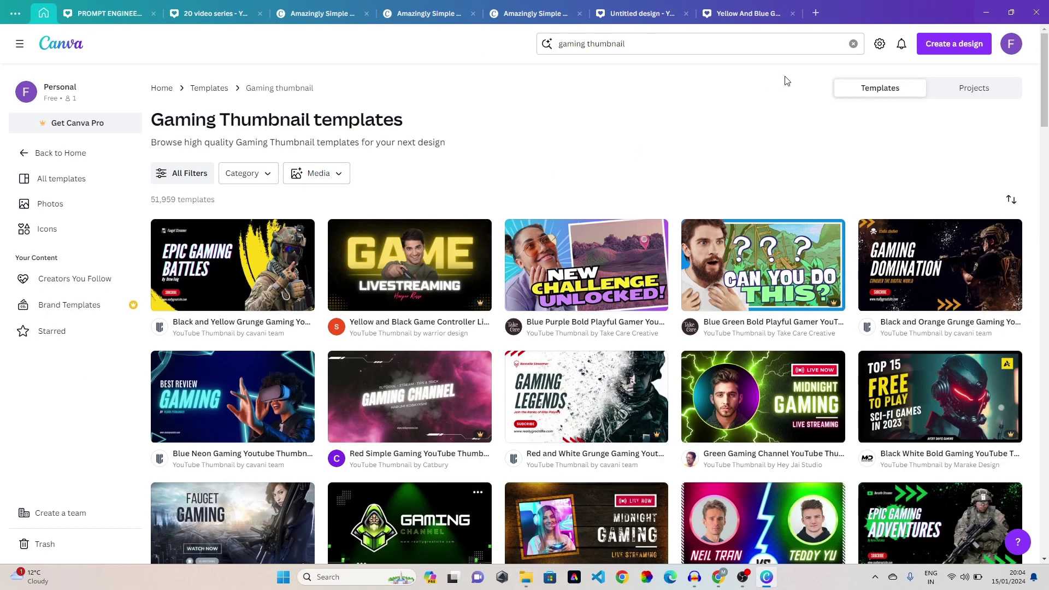
left_click(986, 12)
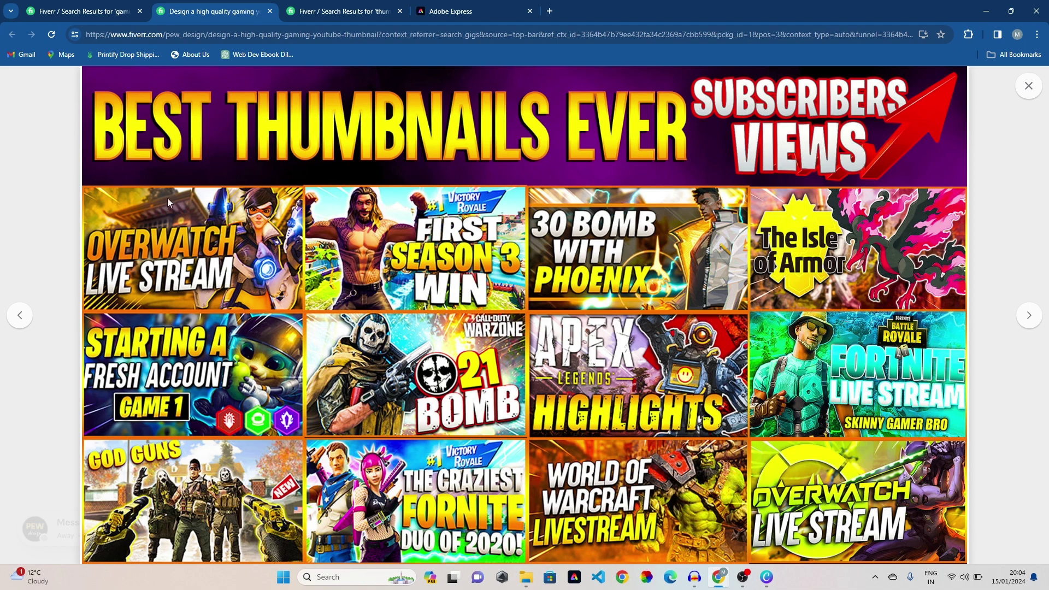
Page forward through the gig's full-screen thumbnail samples and close the gig
left_click(1029, 315)
left_click(1029, 315)
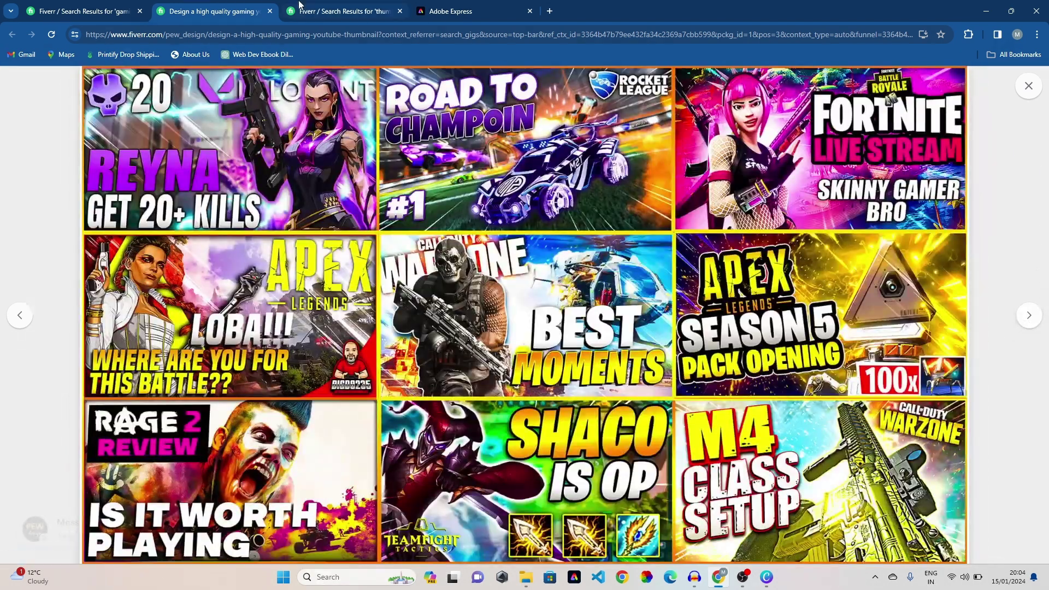
left_click(269, 11)
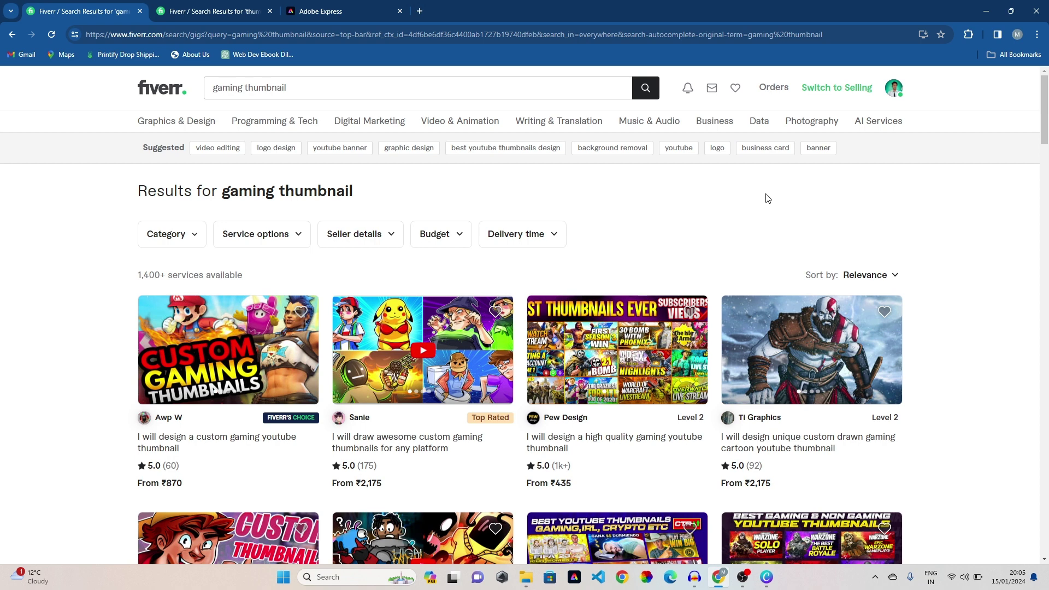
left_click(986, 11)
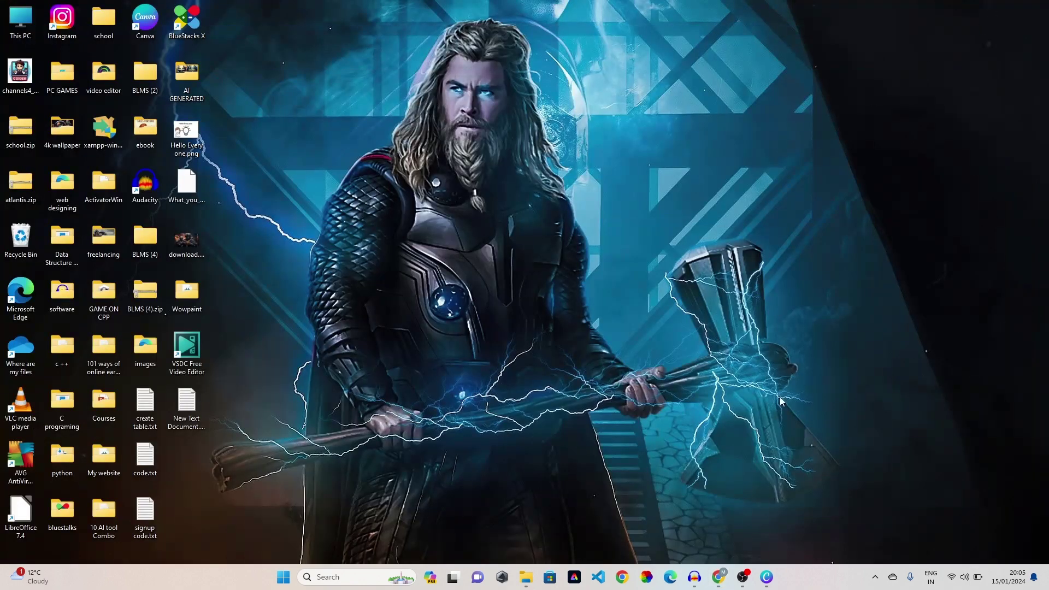
left_click(719, 577)
Open the "I will design eye catching youtube gaming thumbnail" gig and view its first two sample images in full screen
scroll(650, 421, "down", 3)
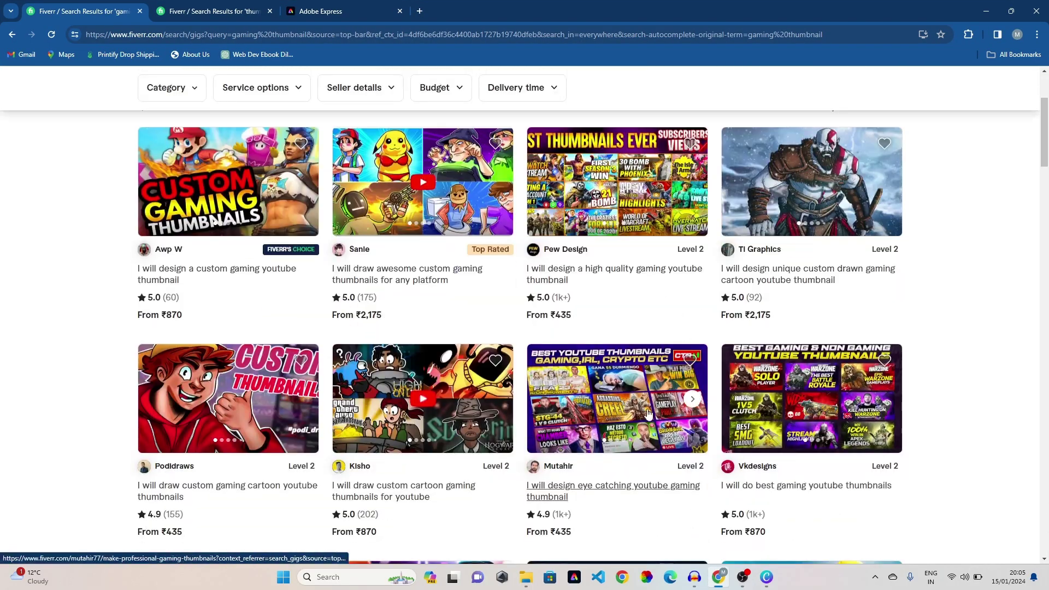
left_click(653, 414)
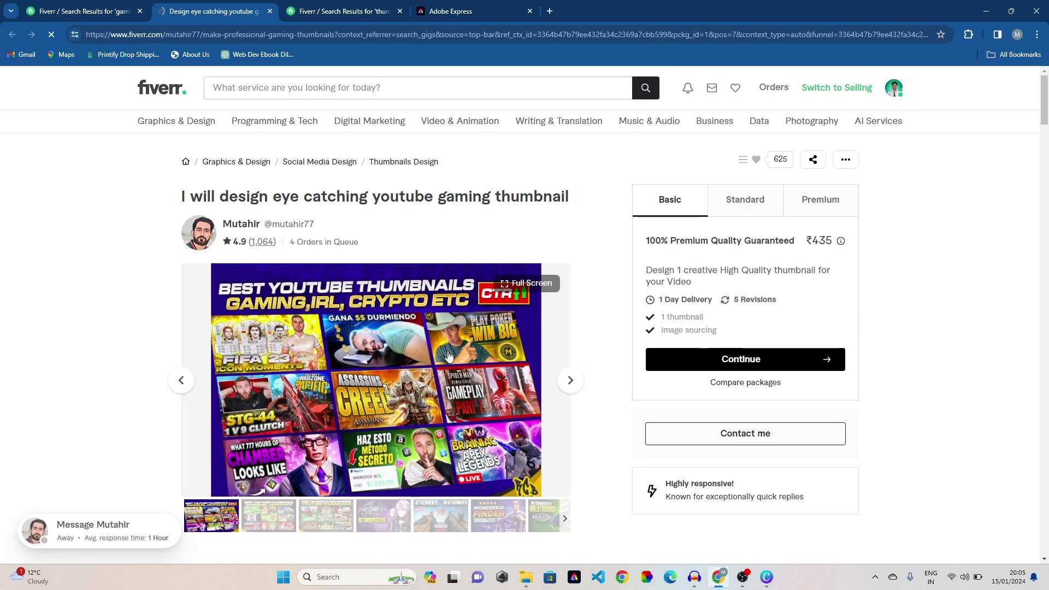
left_click(448, 356)
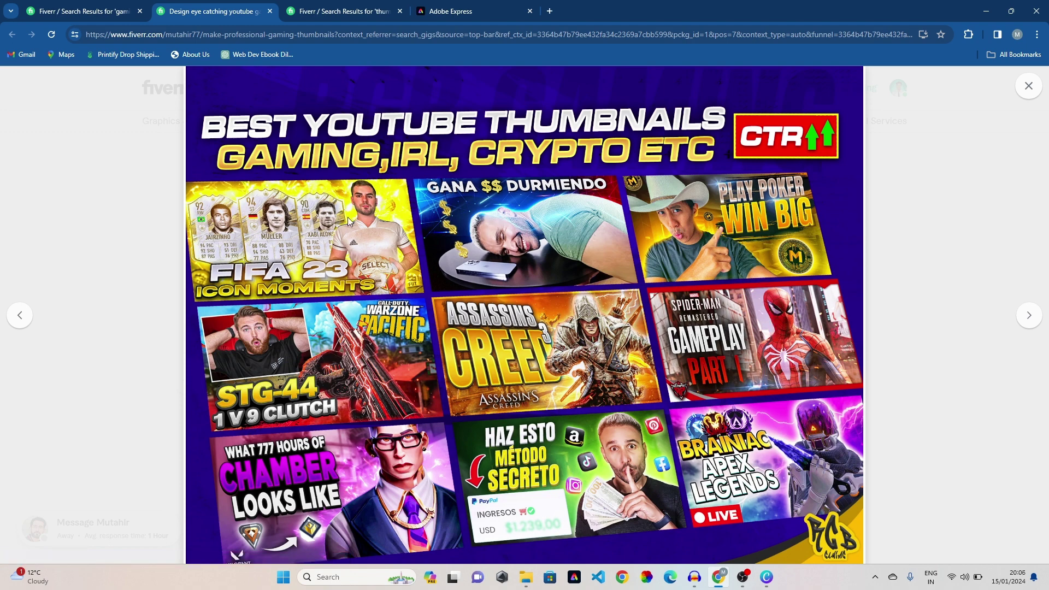
left_click(1029, 316)
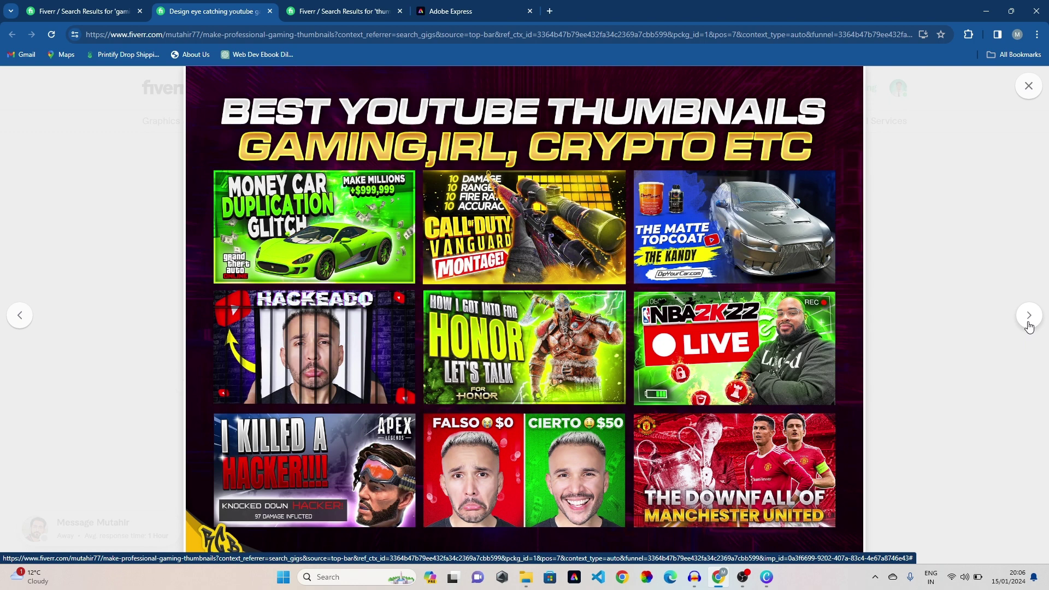
Page forward through more full-screen samples of the eye-catching gaming thumbnail gig and close the full-screen image view
left_click(1029, 326)
left_click(1031, 315)
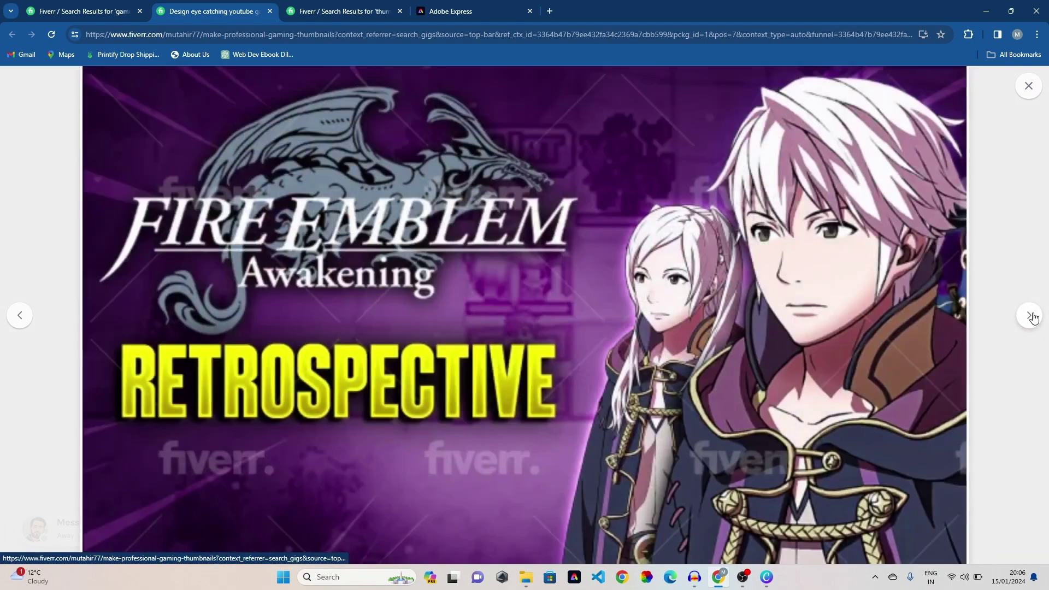
left_click(1031, 316)
left_click(1032, 316)
left_click(1032, 316)
left_click(1031, 315)
left_click(1030, 315)
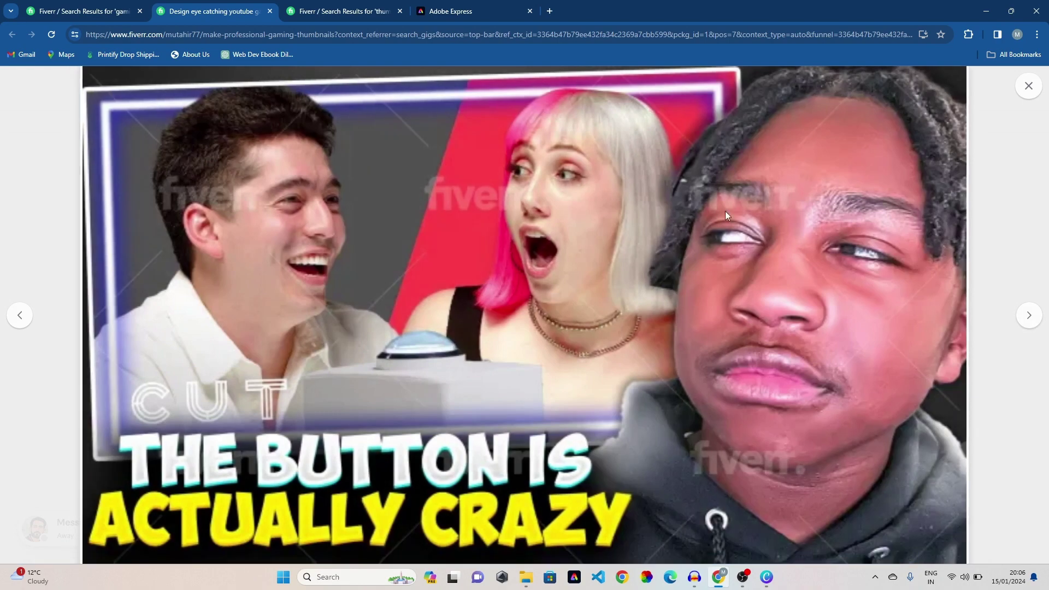
left_click(1028, 87)
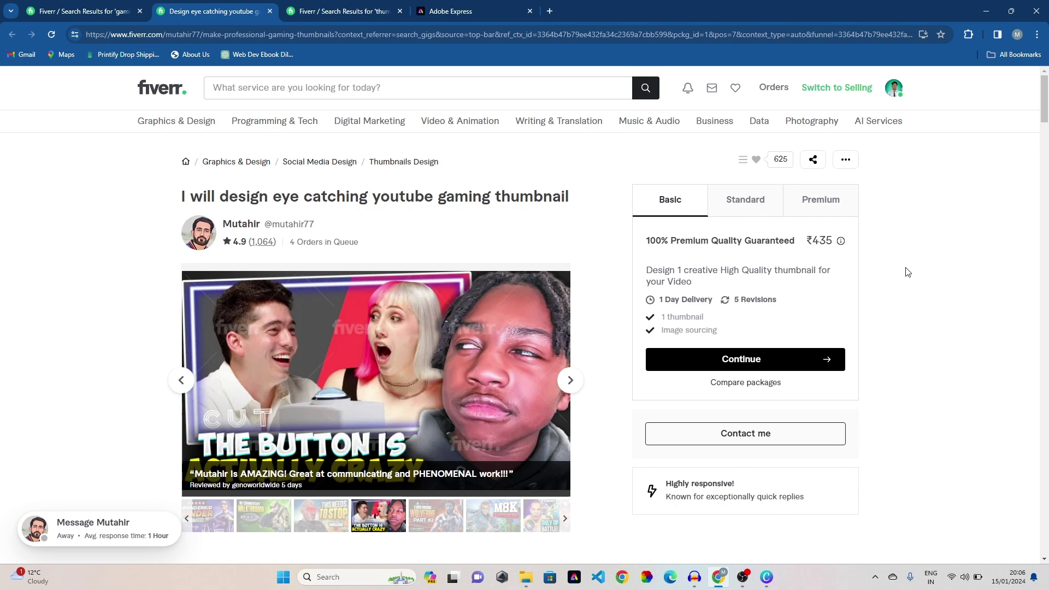
Switch from the browser to the Canva app, replace the template search term with "logo" and browse the logo templates
key("super+d")
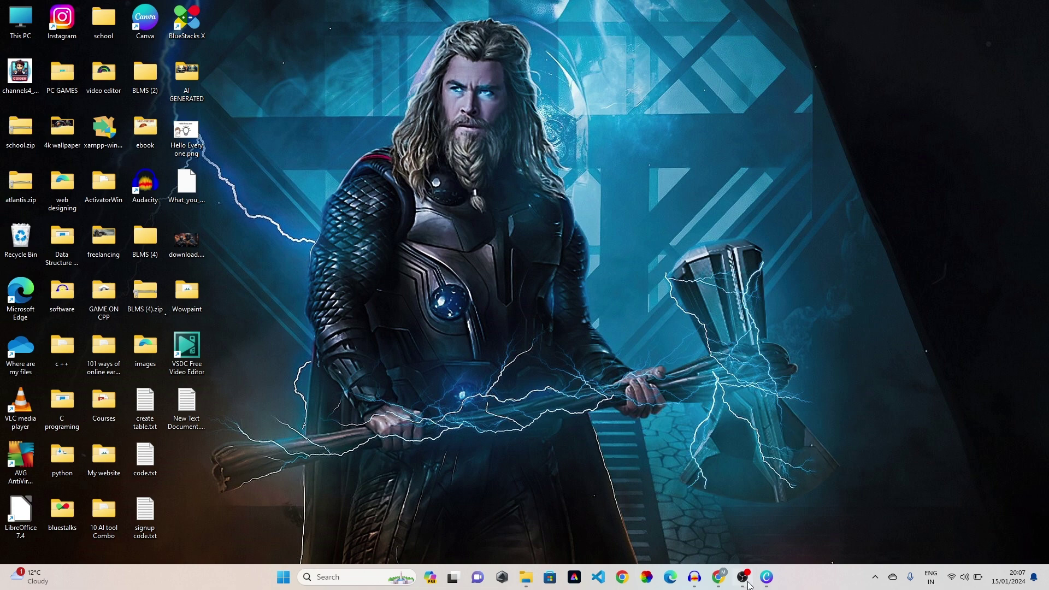
left_click(766, 577)
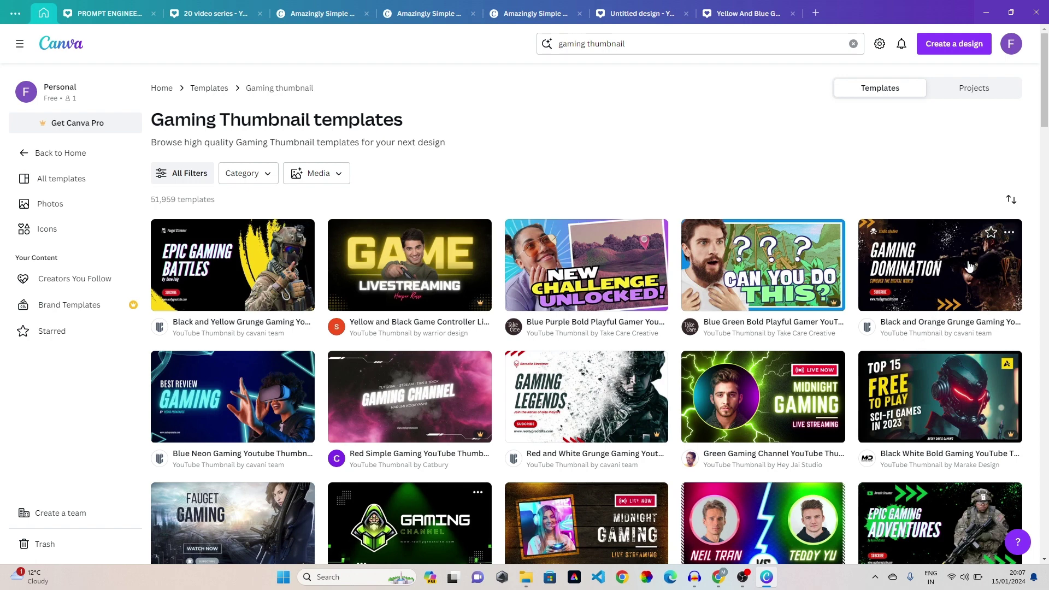
left_click(613, 39)
left_click(852, 44)
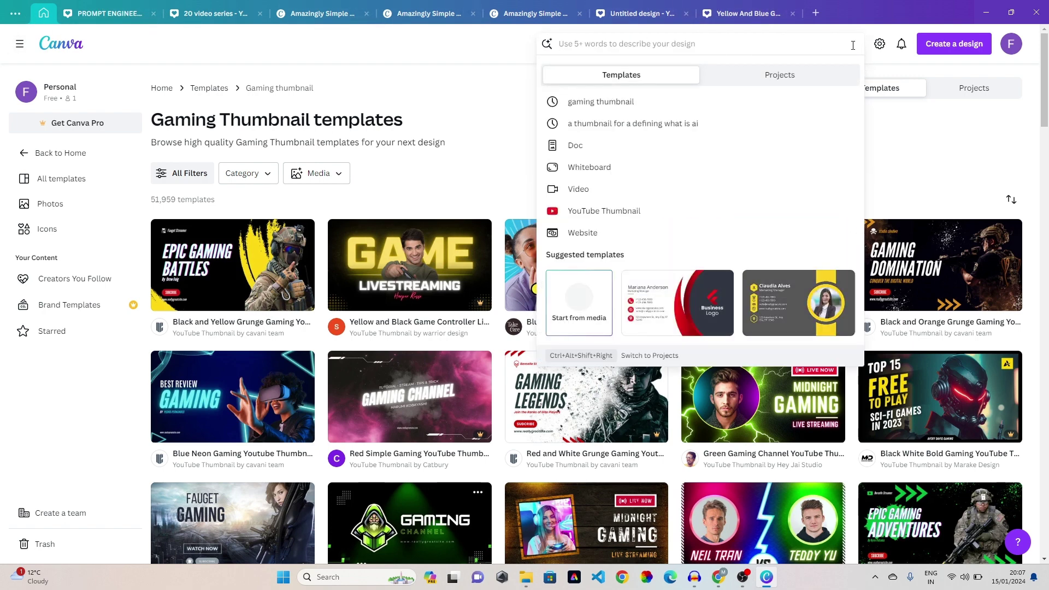
type("lo")
left_click(853, 44)
type("logo")
key("Return")
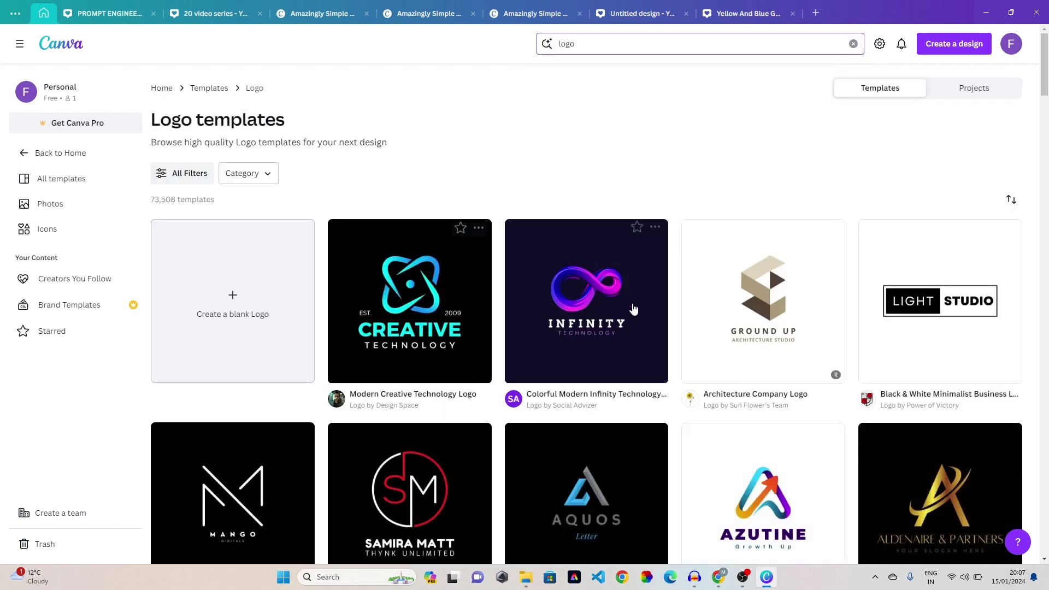
scroll(589, 310, "down", 2)
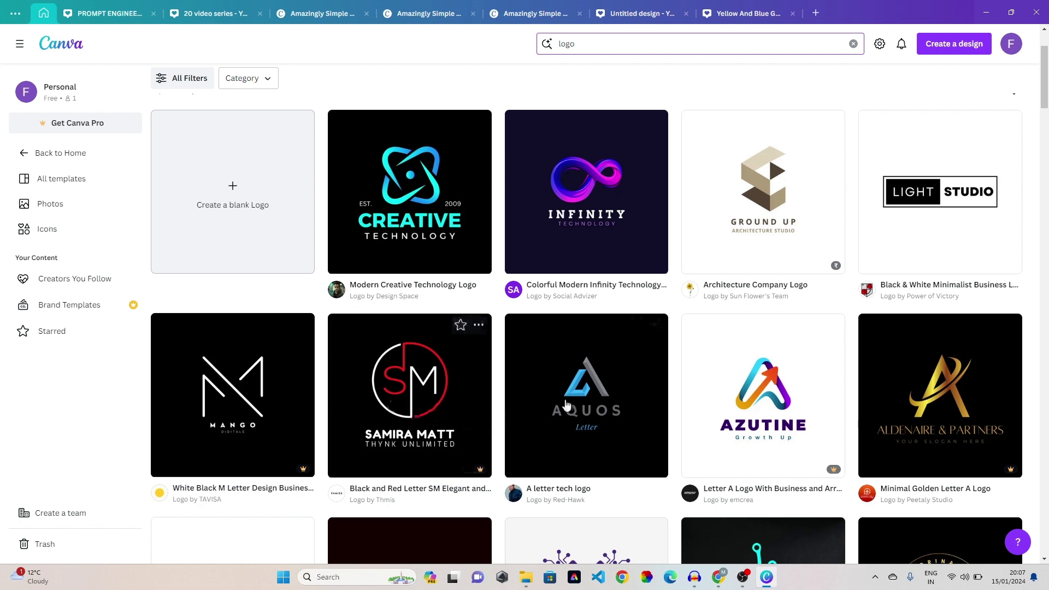
scroll(571, 394, "down", 1)
scroll(574, 382, "up", 1)
scroll(586, 324, "down", 2)
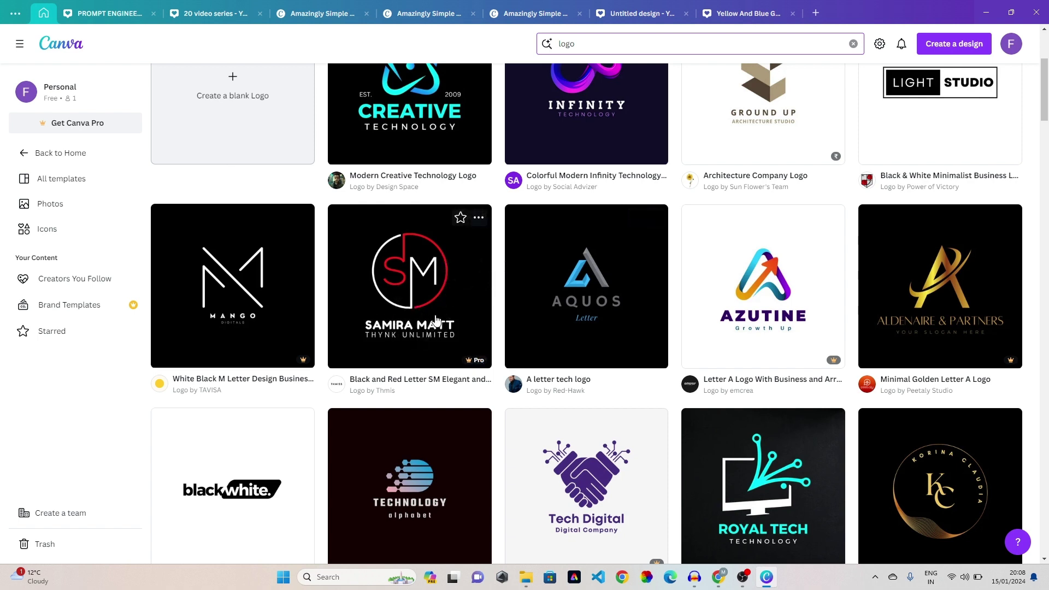
Replace the template search term with "post", browse the post templates and minimize the window to the desktop
left_click(853, 44)
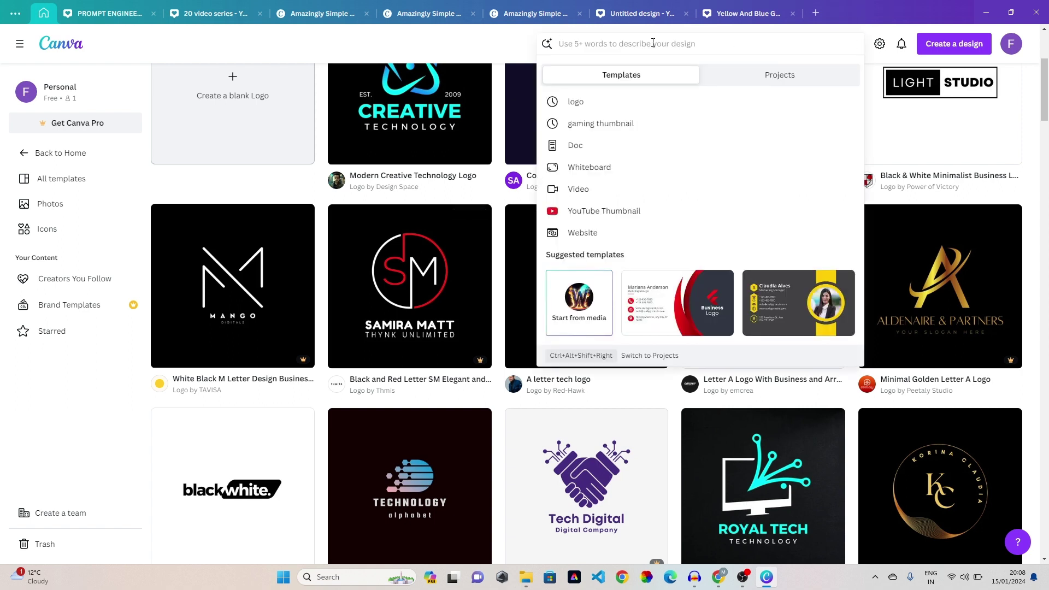
type("logo")
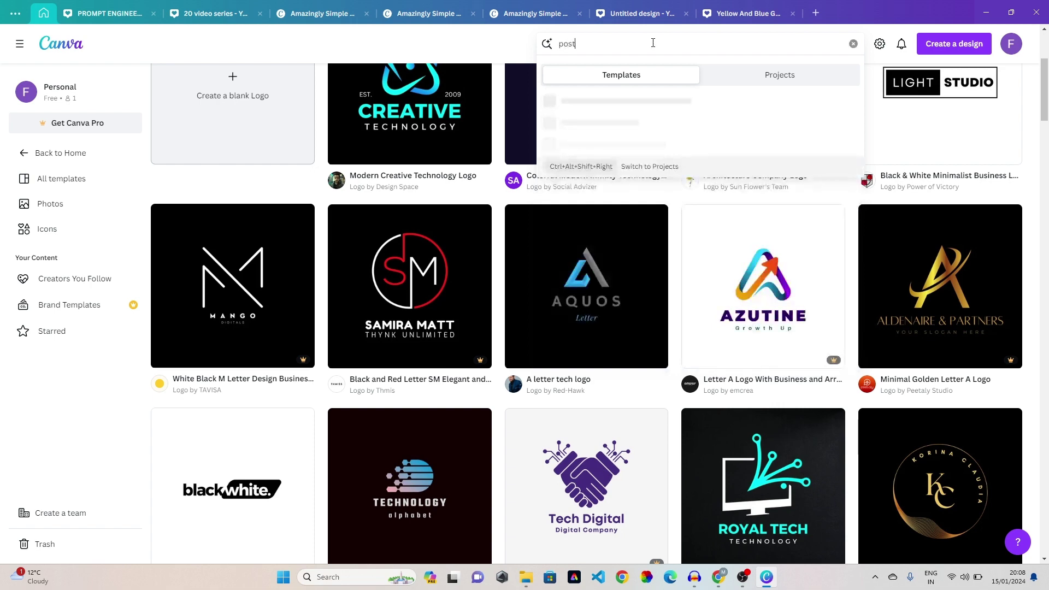
key("Return")
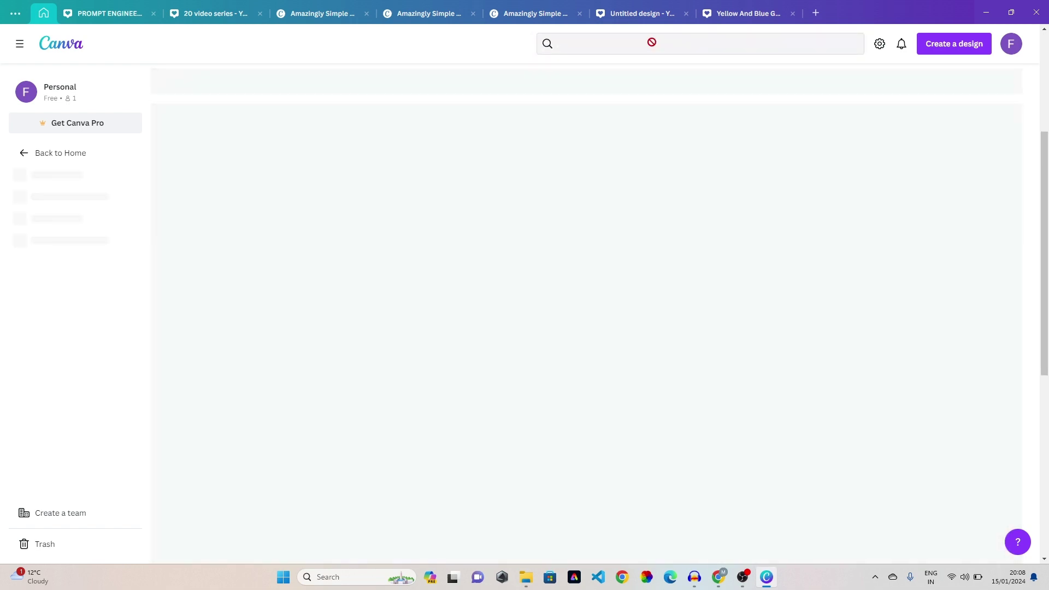
scroll(835, 218, "down", 2)
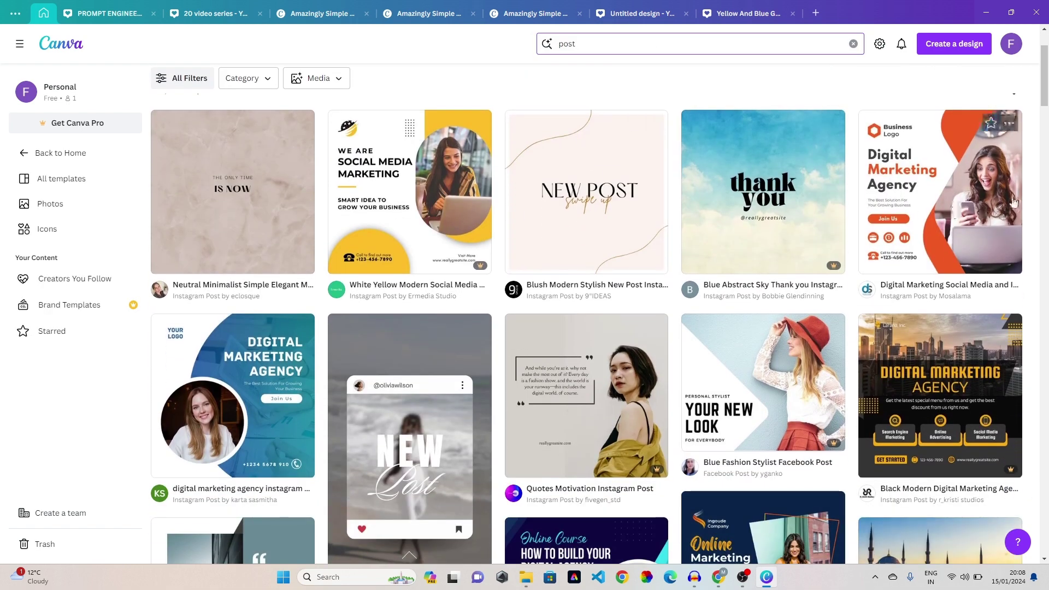
scroll(804, 229, "down", 1)
scroll(820, 219, "up", 1)
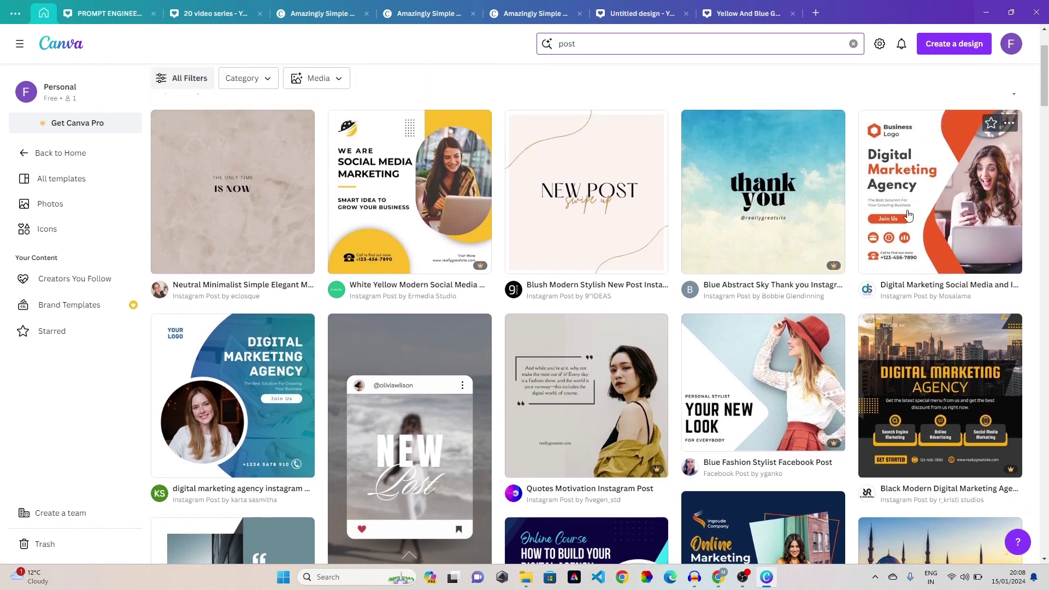
scroll(910, 241, "up", 1)
scroll(911, 241, "up", 1)
scroll(713, 308, "down", 6)
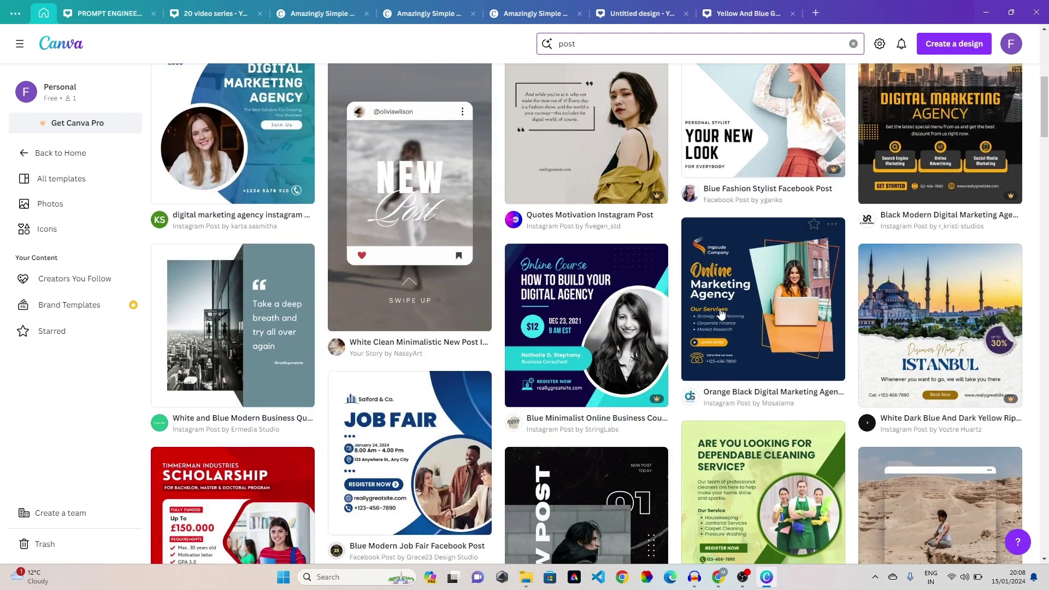
scroll(713, 308, "up", 7)
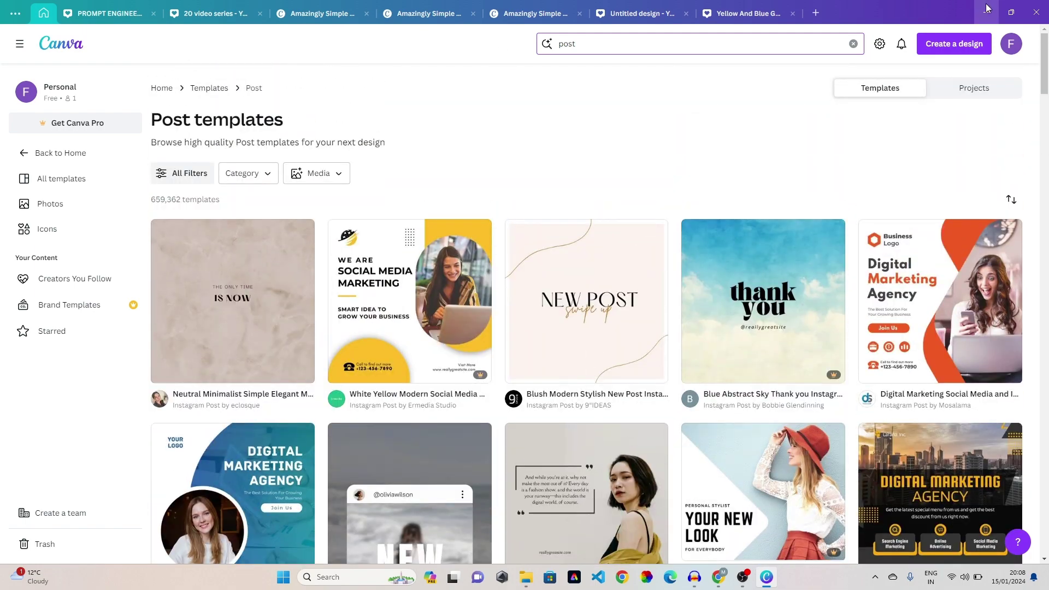
left_click(987, 9)
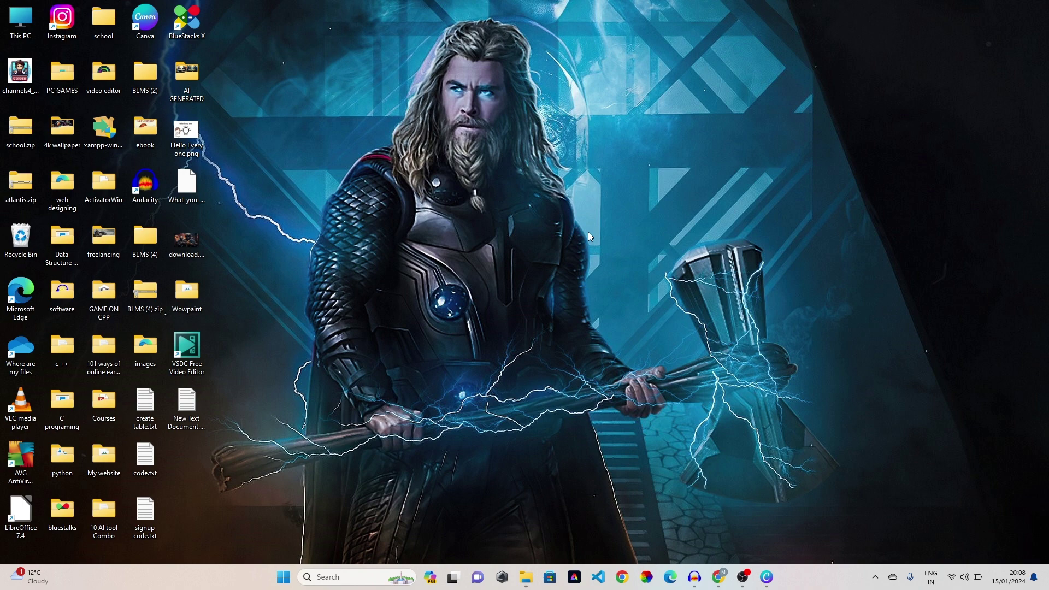